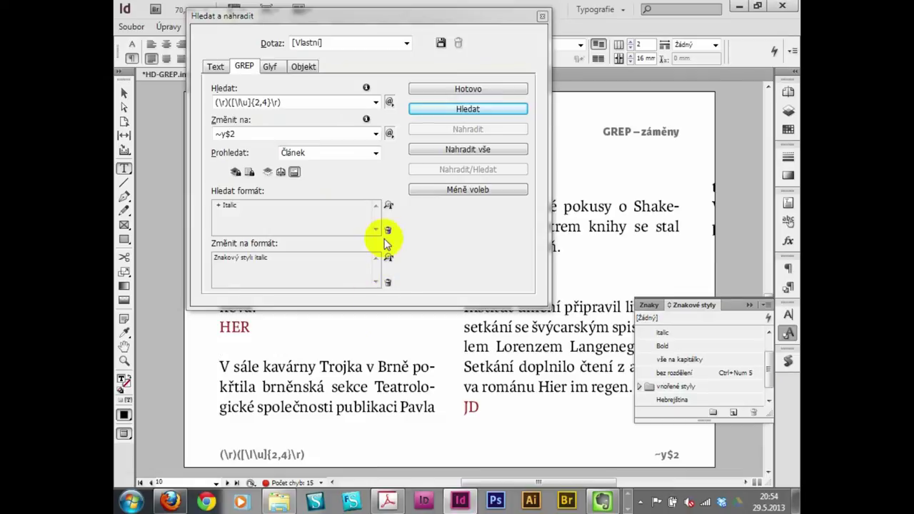
- Clear the find and change formats, replace all matches of (\r)([\l\u]{2,4}\r) with ~y$2 in the story, and close the dialog
left_click(388, 230)
left_click(388, 281)
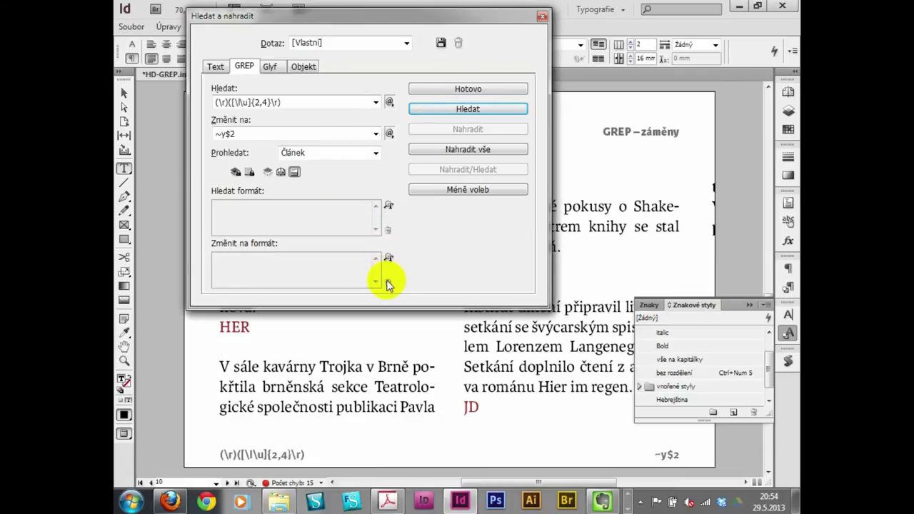
left_click(456, 150)
left_click(545, 298)
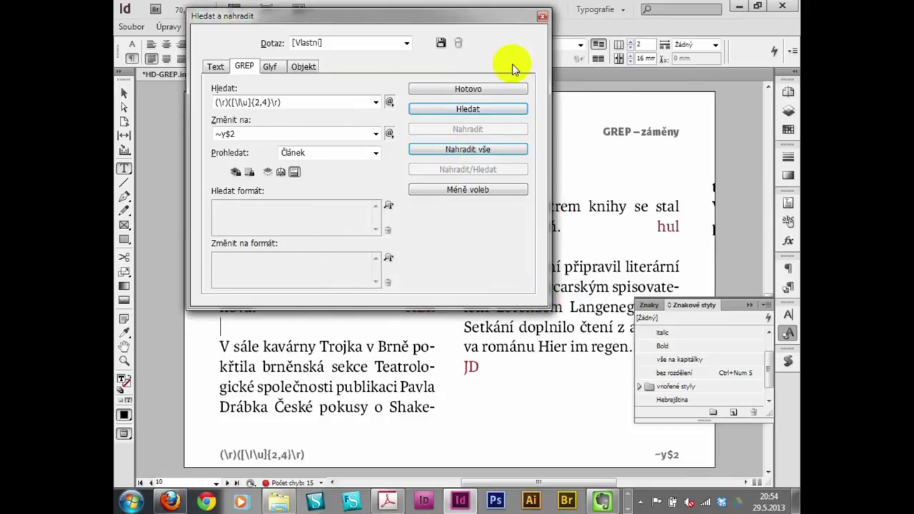
left_click(500, 88)
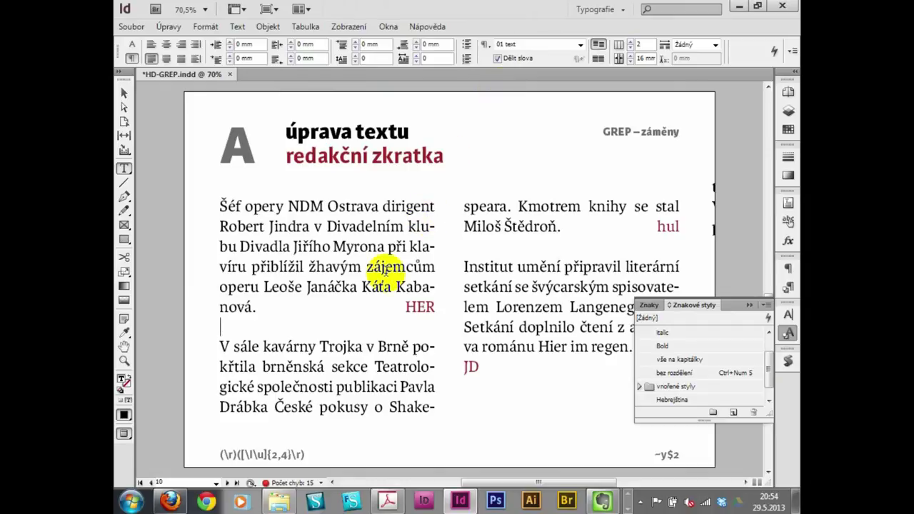
- Apply the paragraph style "01 text kronika s podpisem" to the first paragraph on page 10
left_click(363, 244)
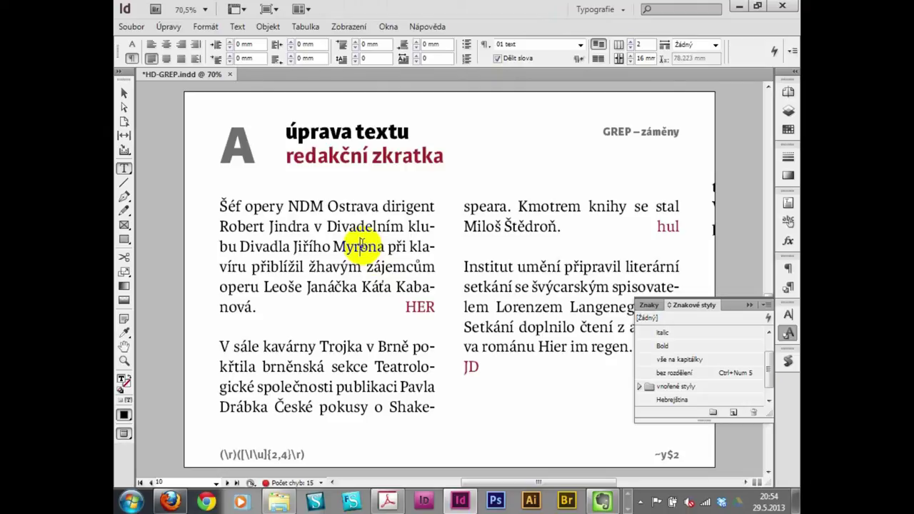
left_click(580, 45)
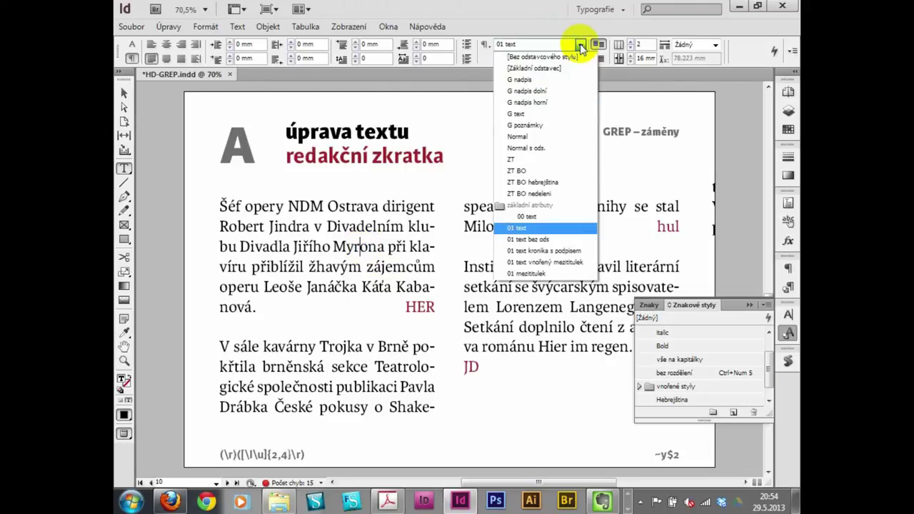
left_click(543, 252)
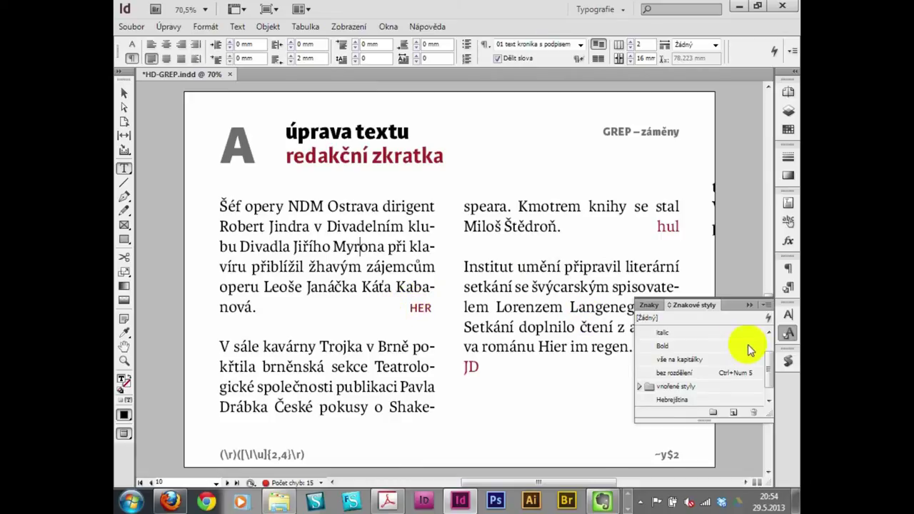
- Examine the GREP style settings of the paragraph style "01 text kronika s podpisem"
left_click(787, 319)
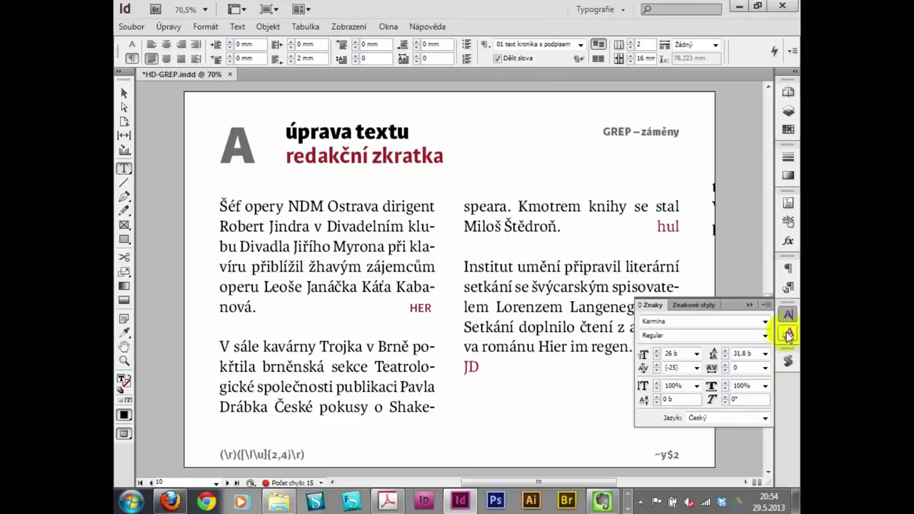
left_click(789, 287)
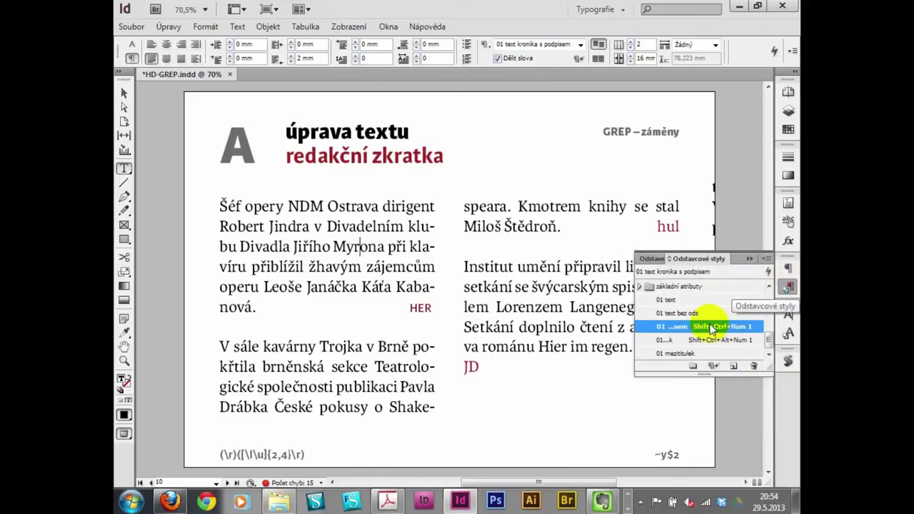
left_click(712, 327)
left_click(711, 328)
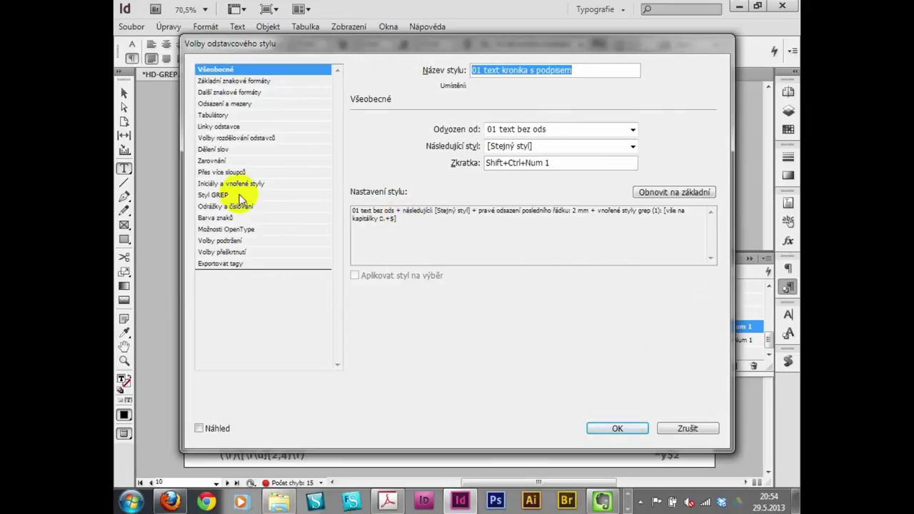
left_click(230, 195)
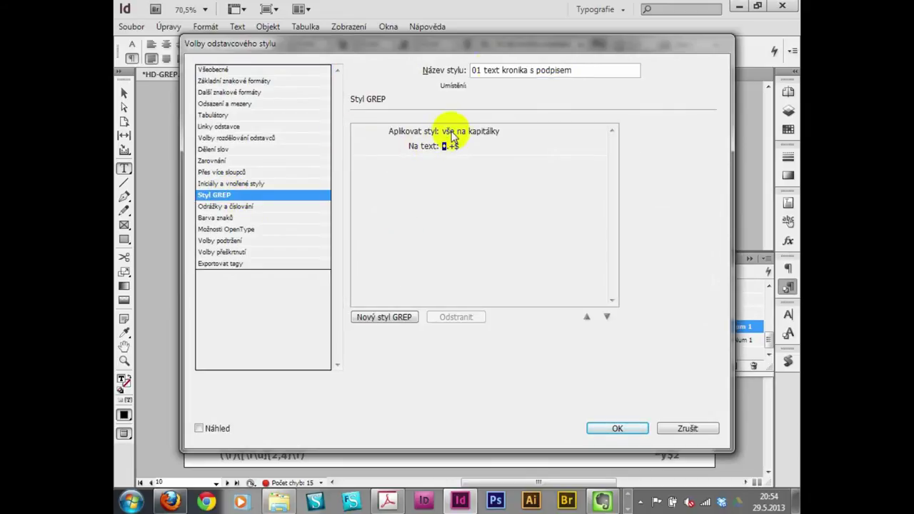
left_click_drag(489, 49, 534, 103)
left_click(495, 207)
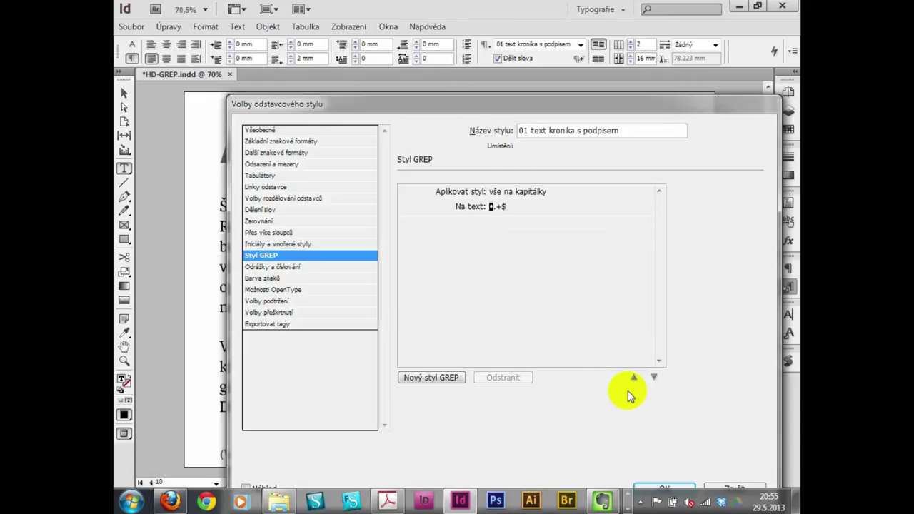
key("Return")
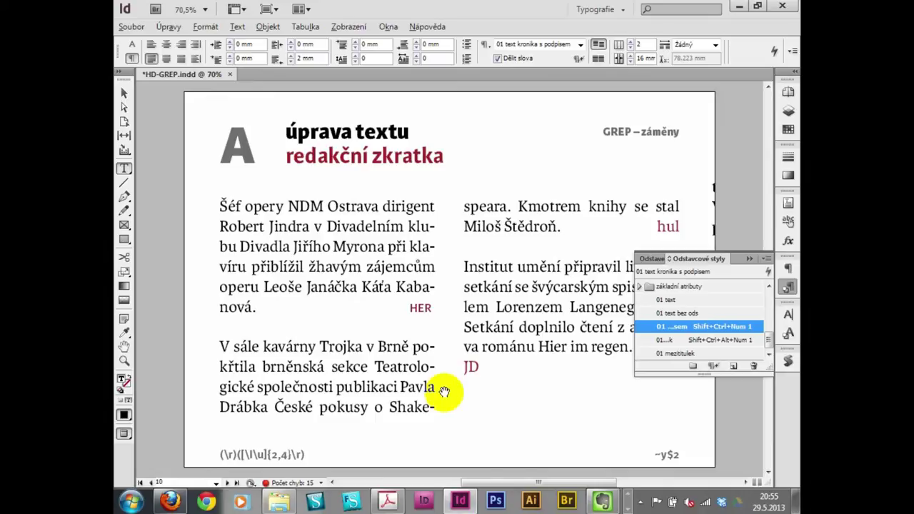
- Go to page 11 and delete the word "SPÍLÁNÍ" and its preceding space from the first subheading
key("alt+Page_Down")
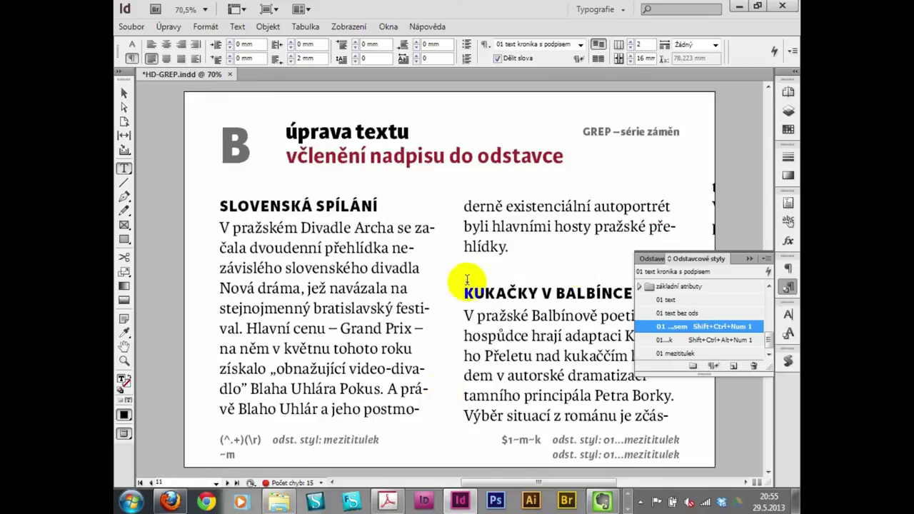
left_click(750, 259)
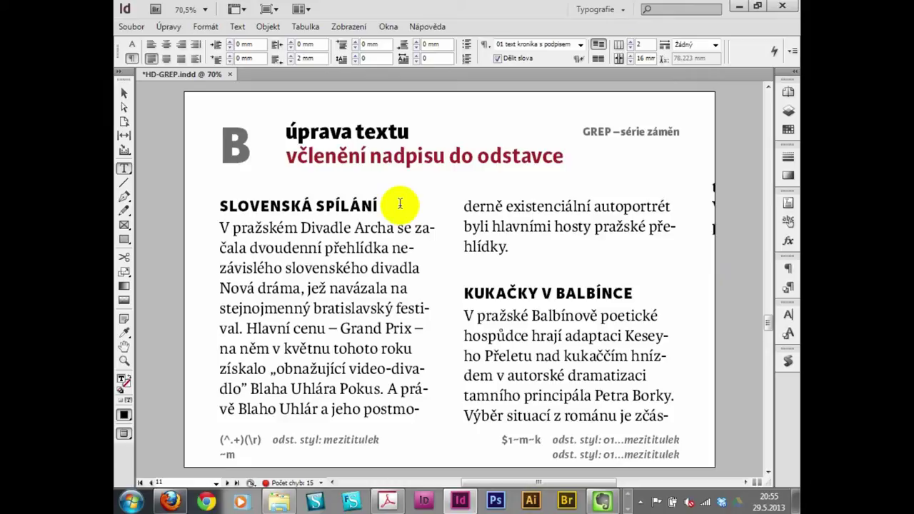
left_click_drag(400, 203, 374, 207)
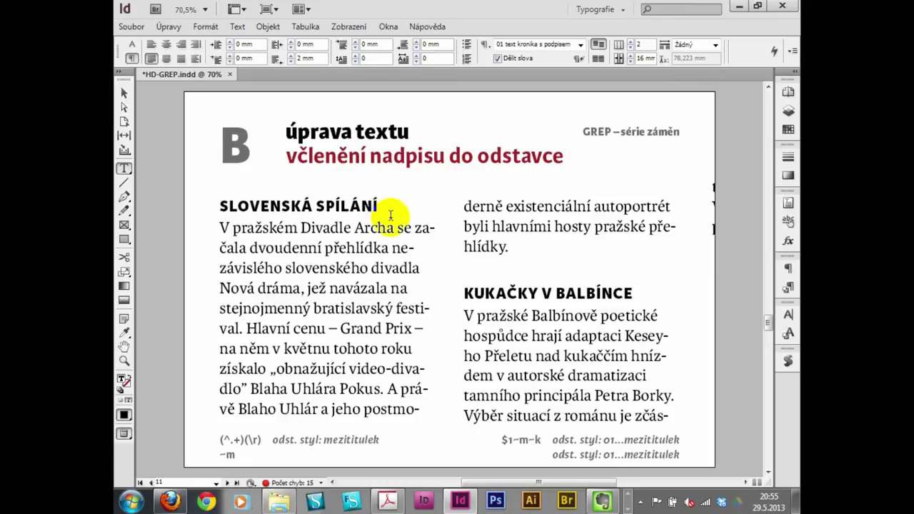
mouse_move(303, 208)
left_mouse_down()
mouse_move(319, 215)
mouse_move(319, 203)
left_mouse_up()
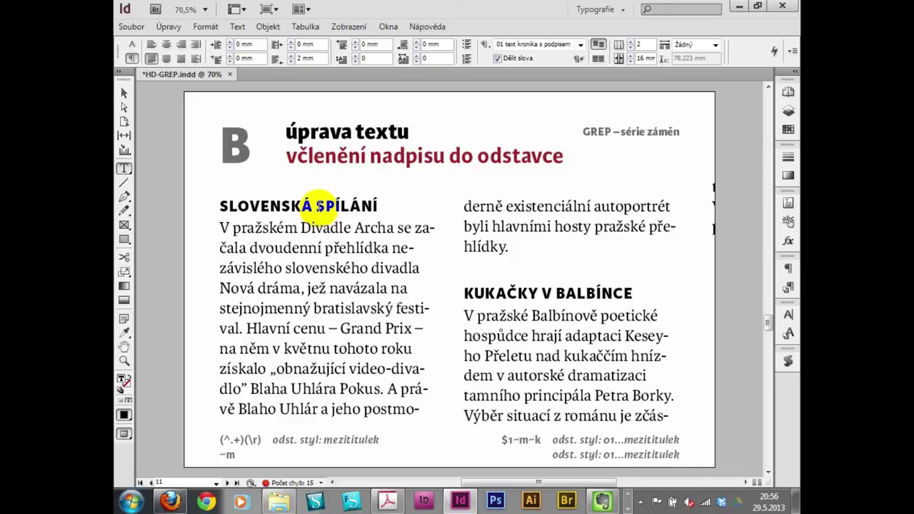
double_click(348, 208)
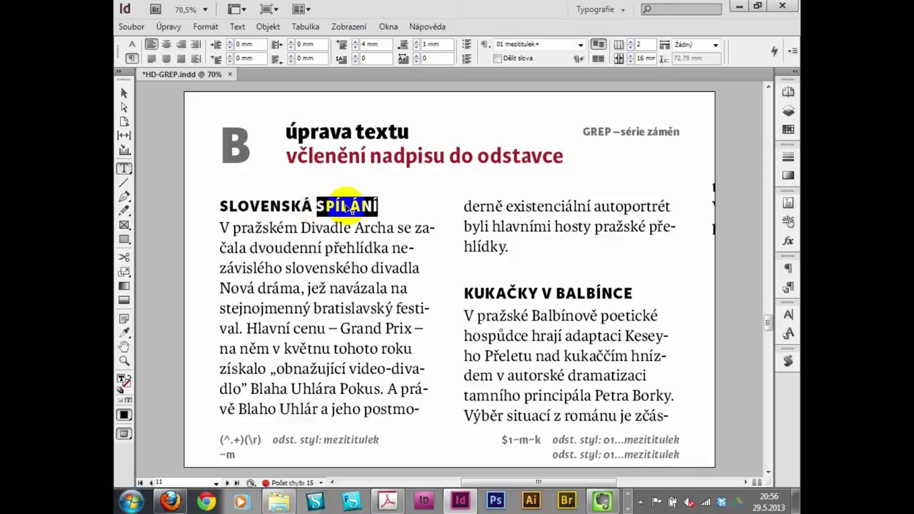
key("BackSpace")
key("BackSpace")
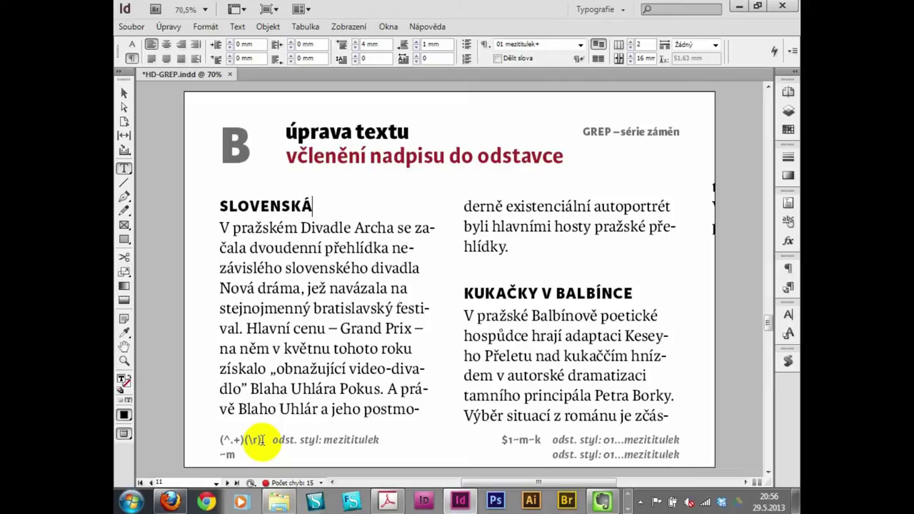
- Copy the expression (^.+)(\r) from the page's footer note into the GREP find field, replacing its previous content
key("ctrl+f")
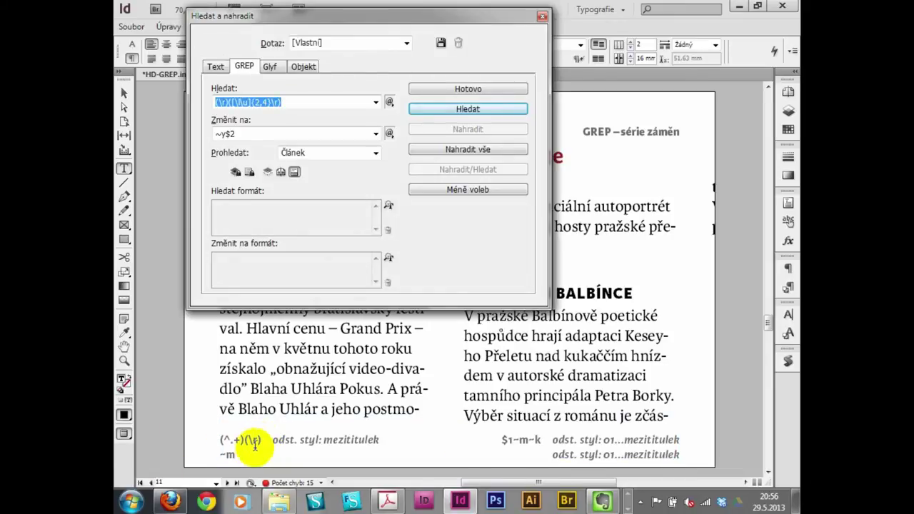
left_click(259, 440)
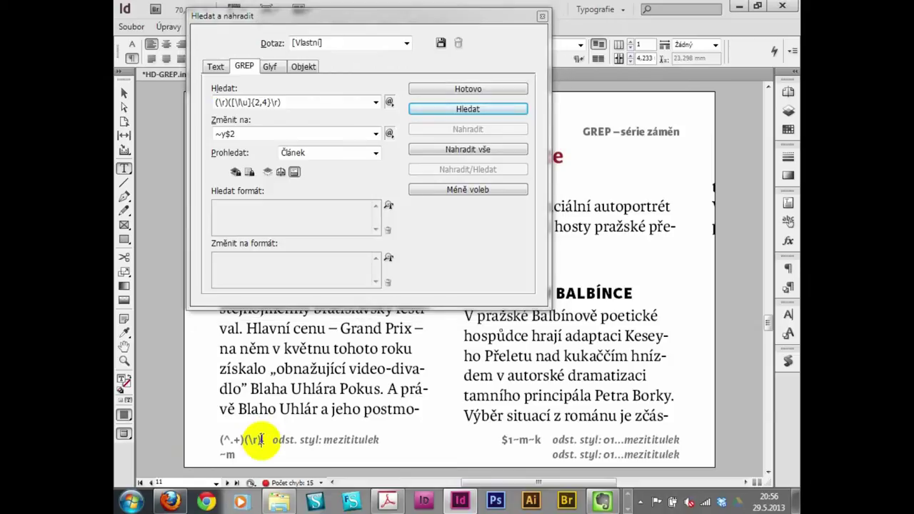
key("ctrl+shift+Left")
key("ctrl+shift+Left")
key("ctrl+shift+Left")
key("ctrl+shift+Left")
key("ctrl+c")
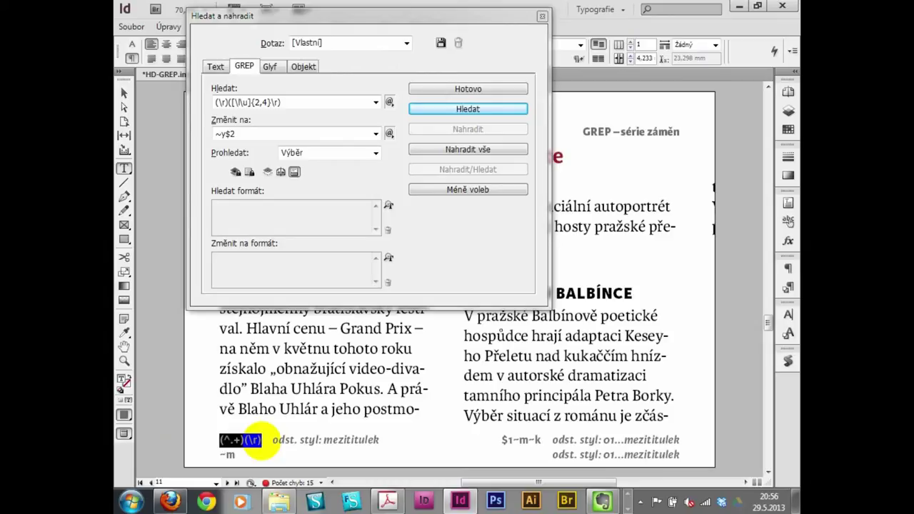
left_click(304, 100)
key("ctrl+shift+Left")
key("ctrl+shift+Left")
key("ctrl+shift+Left")
left_click(304, 100)
key("ctrl+shift+Left")
key("ctrl+shift+Left")
key("ctrl+shift+Left")
key("ctrl+shift+Left")
key("ctrl+shift+Left")
key("ctrl+shift+Left")
key("ctrl+v")
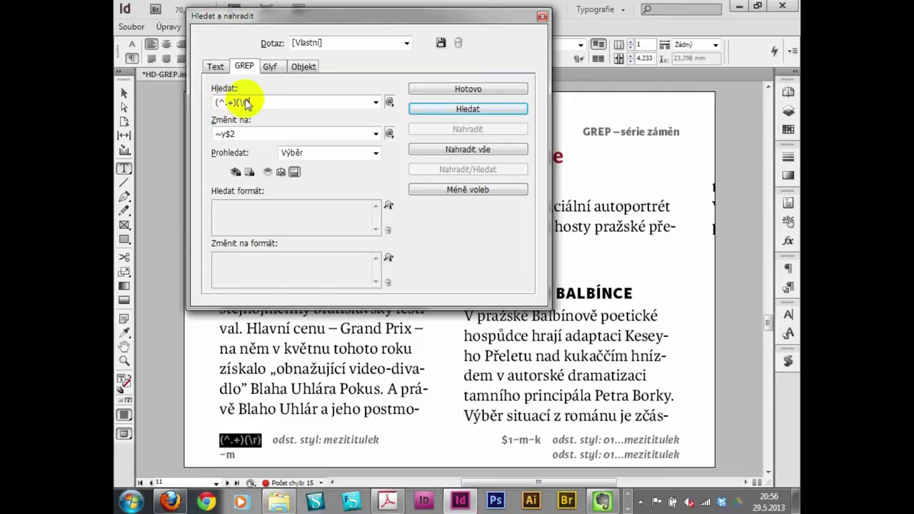
- Restrict the find format to the paragraph style "01 mezititulek"
left_click(388, 206)
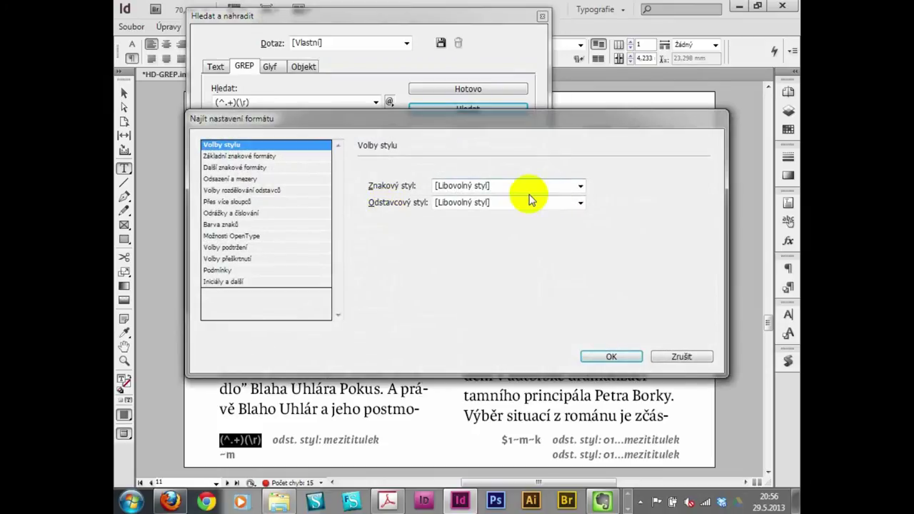
left_click(582, 205)
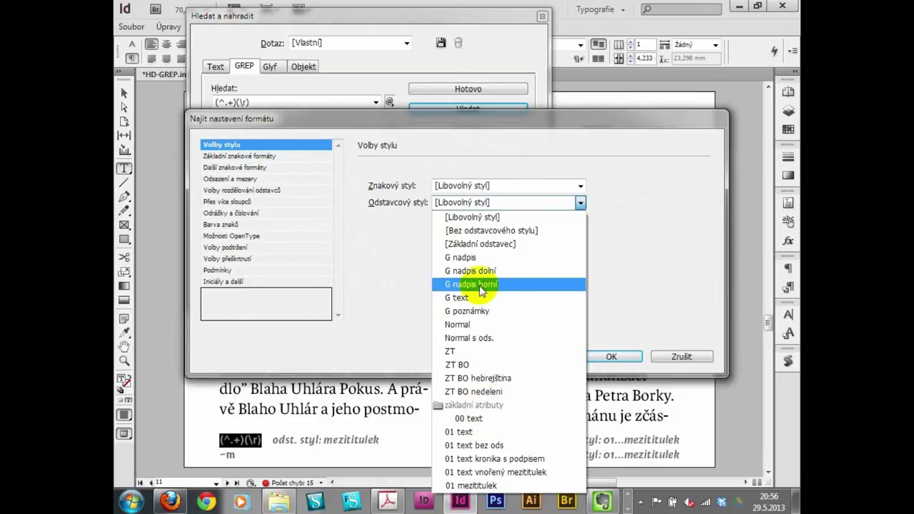
left_click(477, 486)
left_click(612, 356)
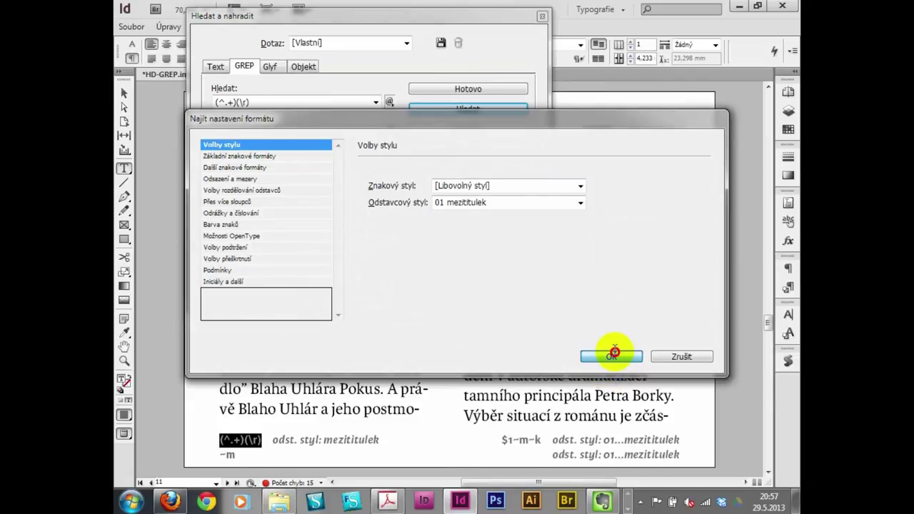
- Copy the expression $1~m~k from the page's footer note into the GREP replacement field, replacing its previous content
left_click(540, 438)
key("shift+Left")
key("shift+Left")
key("shift+Left")
key("shift+Left")
key("shift+Left")
key("shift+Left")
key("ctrl+c")
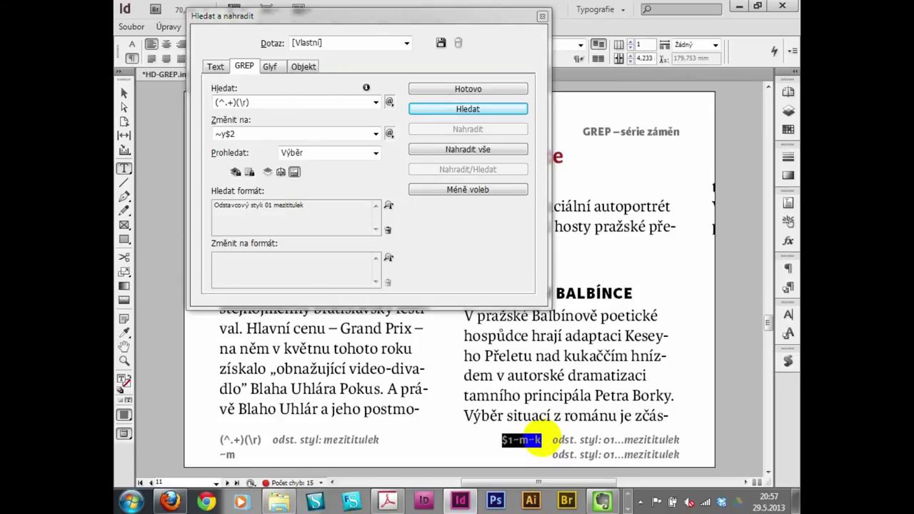
left_click(261, 135)
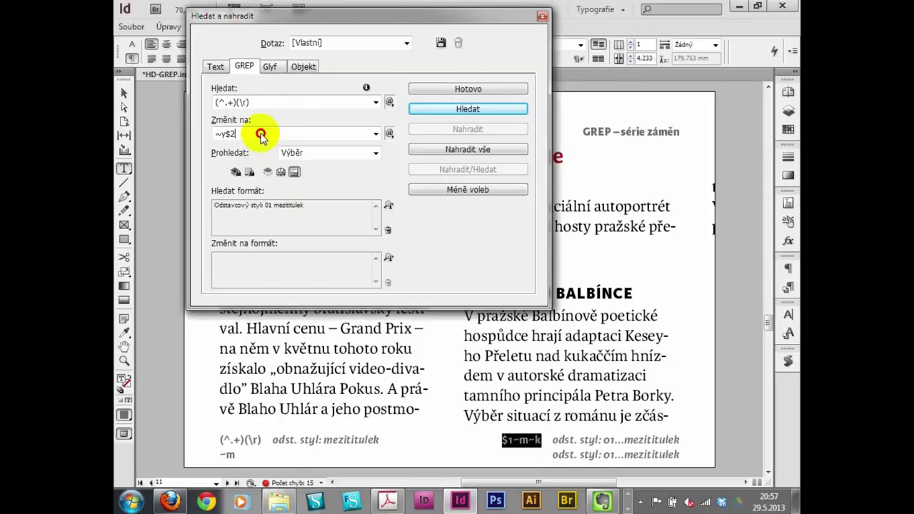
key("BackSpace")
key("BackSpace")
key("BackSpace")
key("BackSpace")
key("ctrl+v")
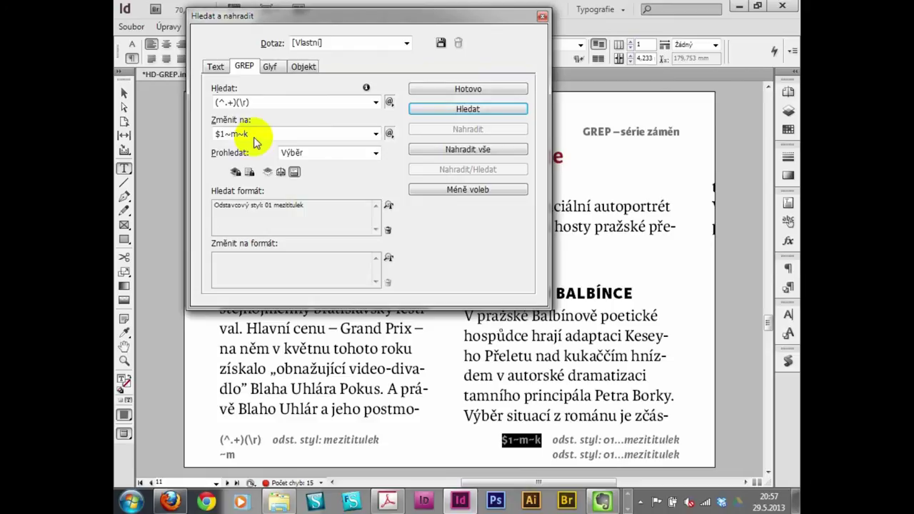
- Set the search scope to Článek, replace all matches in the page 11 body text, and move the dialog to reveal the text
left_click(309, 154)
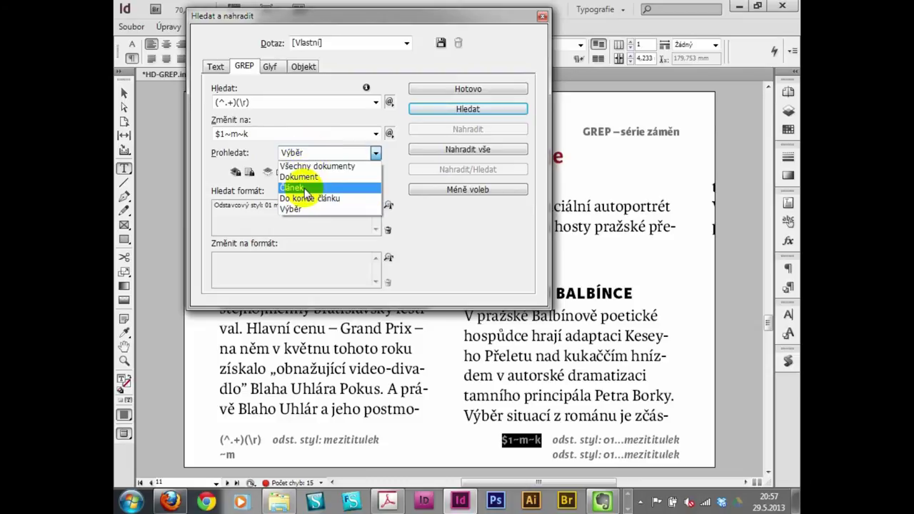
left_click(306, 189)
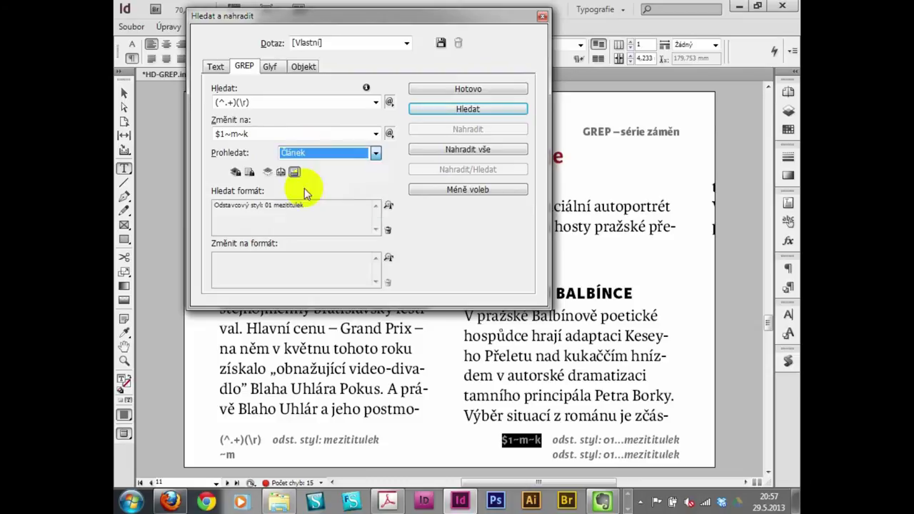
left_click(344, 349)
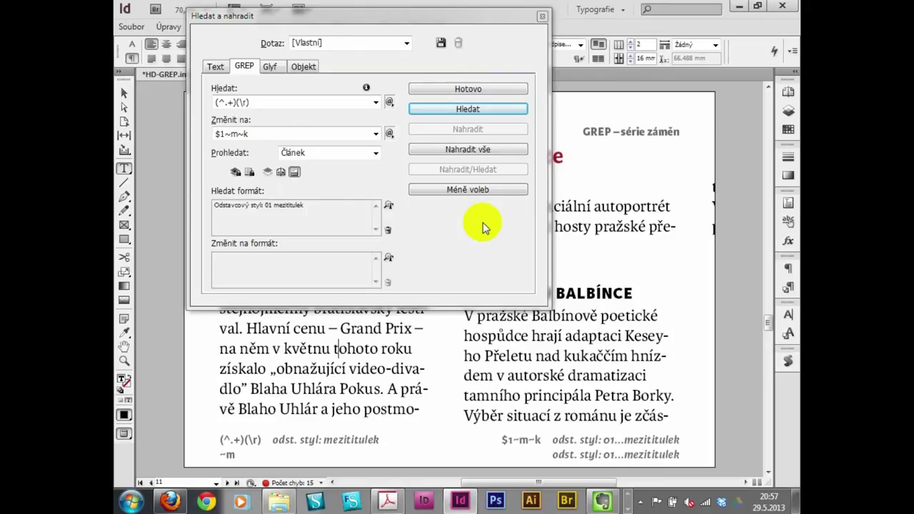
left_click(495, 155)
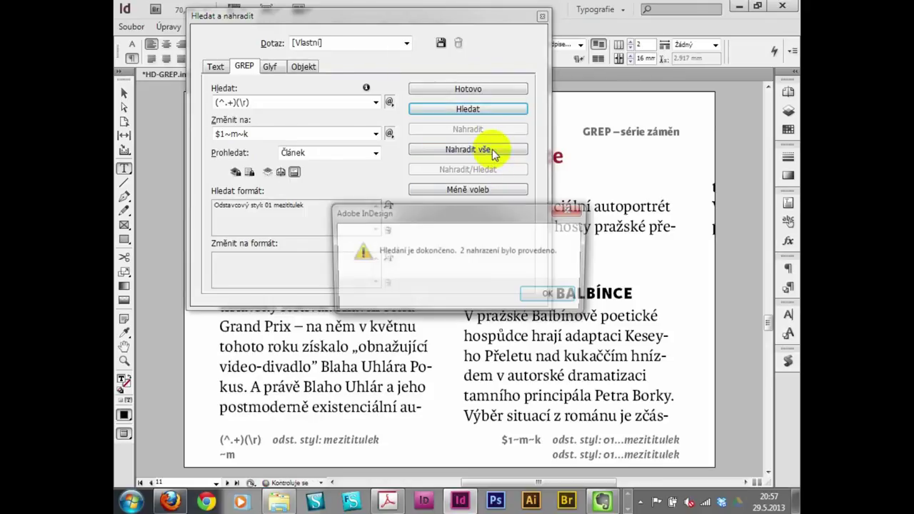
left_click(551, 299)
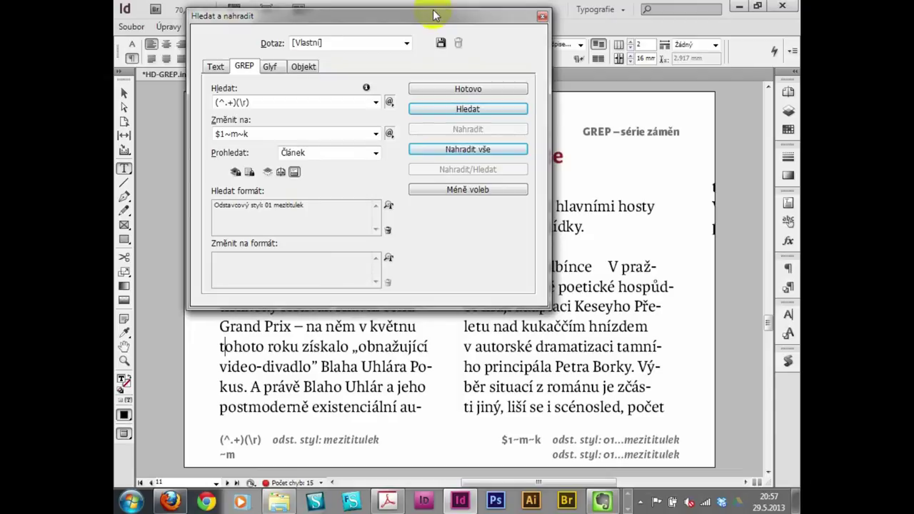
left_click_drag(435, 14, 680, 367)
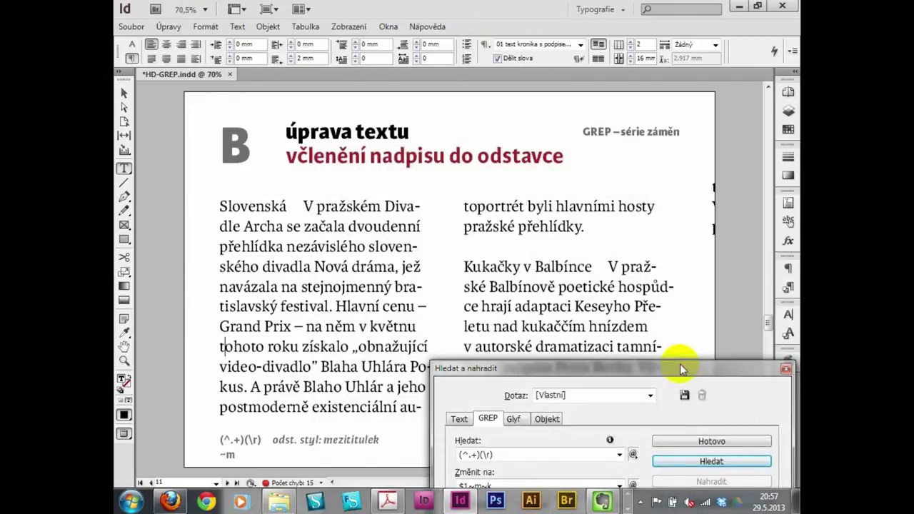
left_click_drag(668, 369, 564, 100)
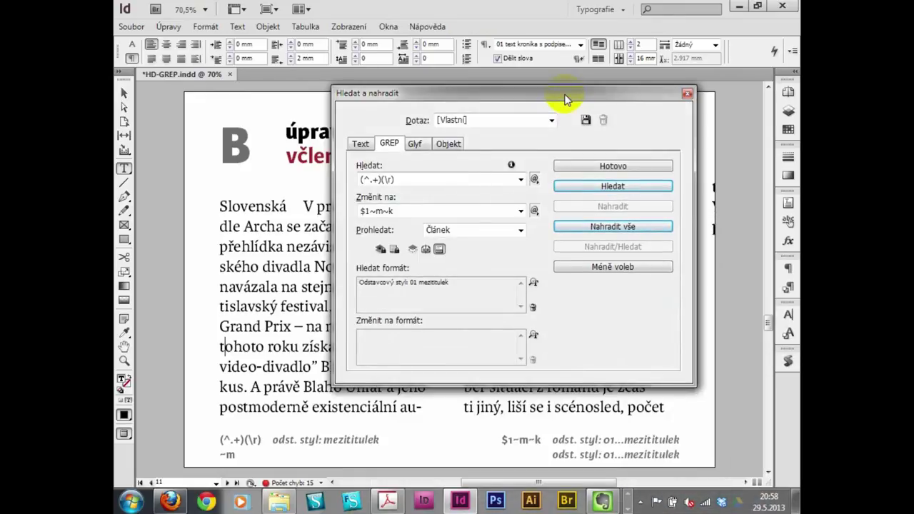
- Copy the expression ~m from the page's footer note into the GREP find field, replacing its previous content
left_click(432, 341)
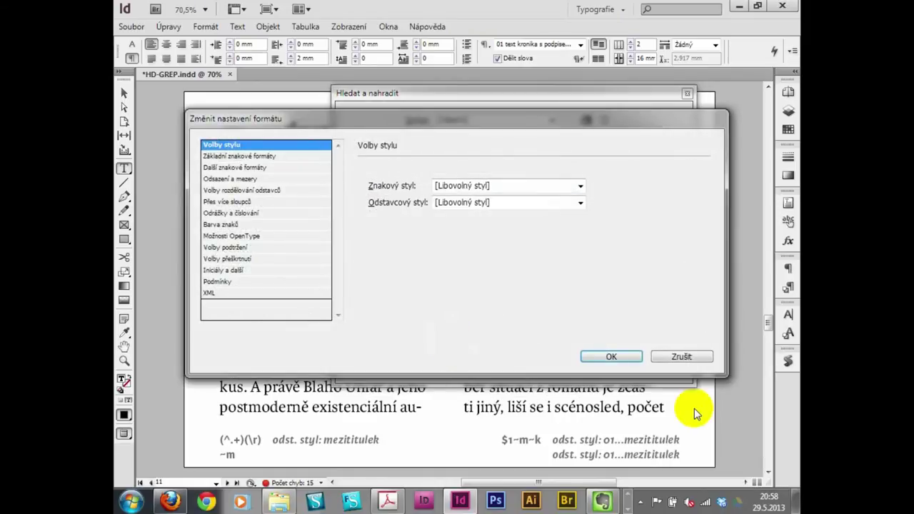
left_click(681, 357)
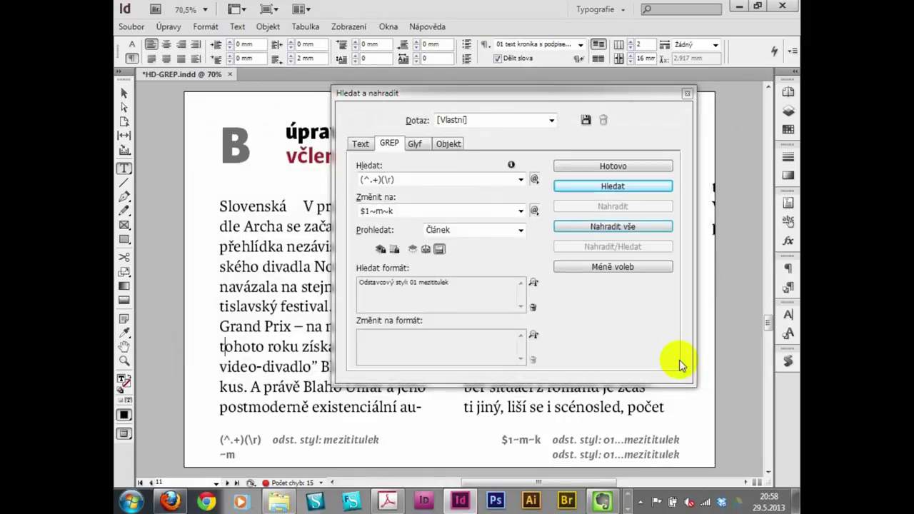
left_click(399, 180)
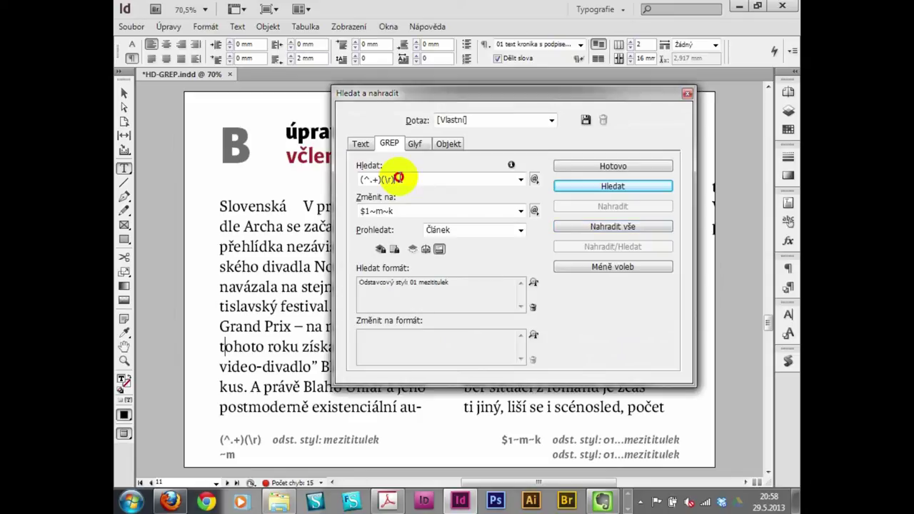
left_click(399, 179)
key("BackSpace")
key("BackSpace")
key("BackSpace")
key("BackSpace")
key("BackSpace")
key("BackSpace")
key("BackSpace")
key("BackSpace")
key("BackSpace")
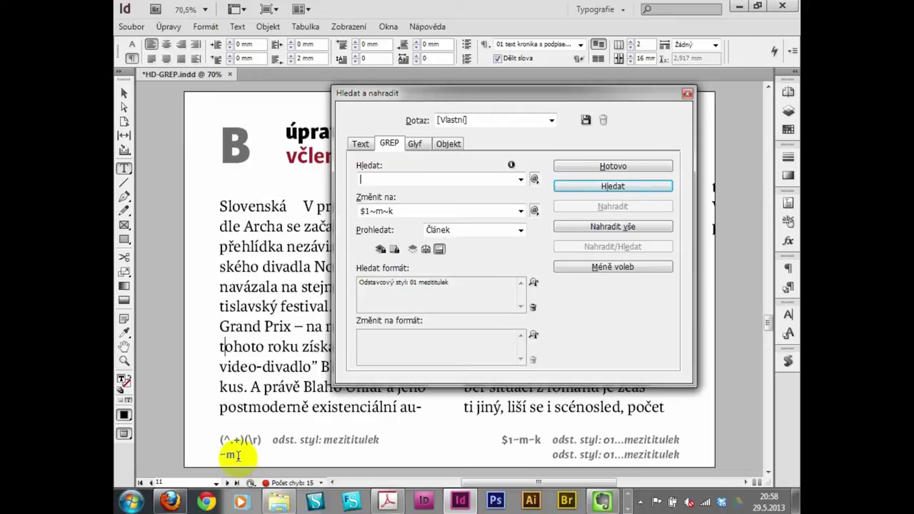
left_click_drag(226, 456, 221, 456)
key("ctrl+c")
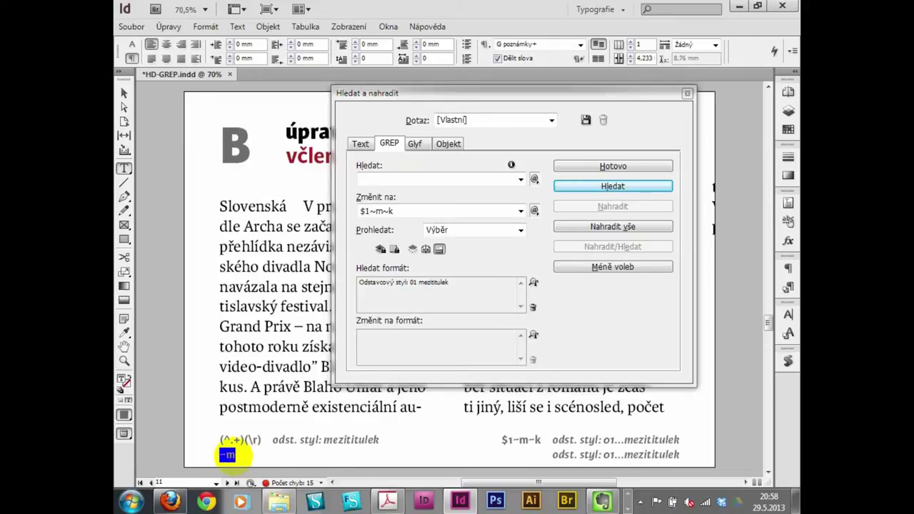
left_click(362, 107)
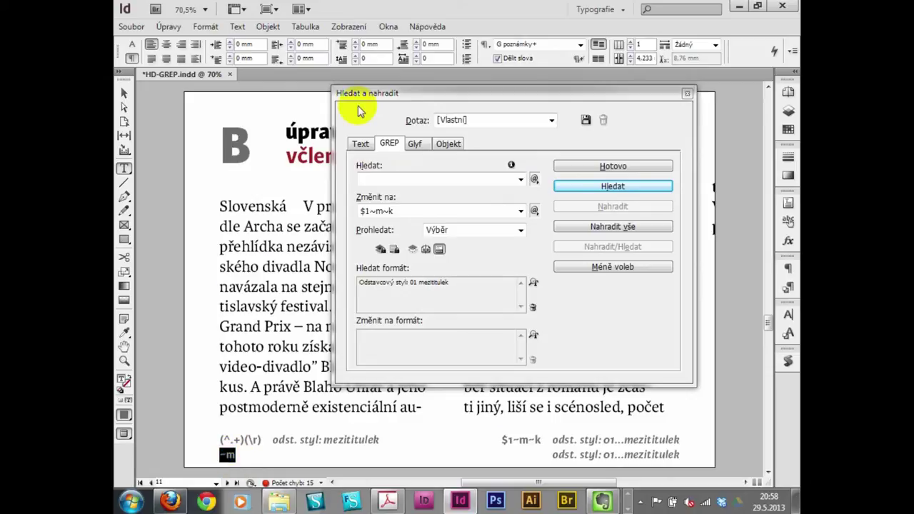
left_click(408, 181)
key("ctrl+v")
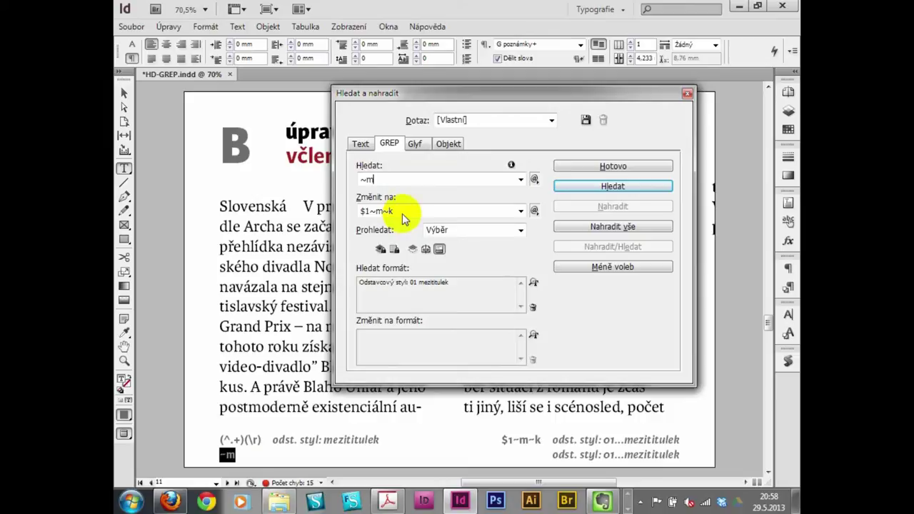
- Clear the GREP replacement expression so that it is empty
key("BackSpace")
key("BackSpace")
key("BackSpace")
key("BackSpace")
key("BackSpace")
- Set the replacement format to the paragraph style "01 text vnořený mezititulek"
left_click(534, 336)
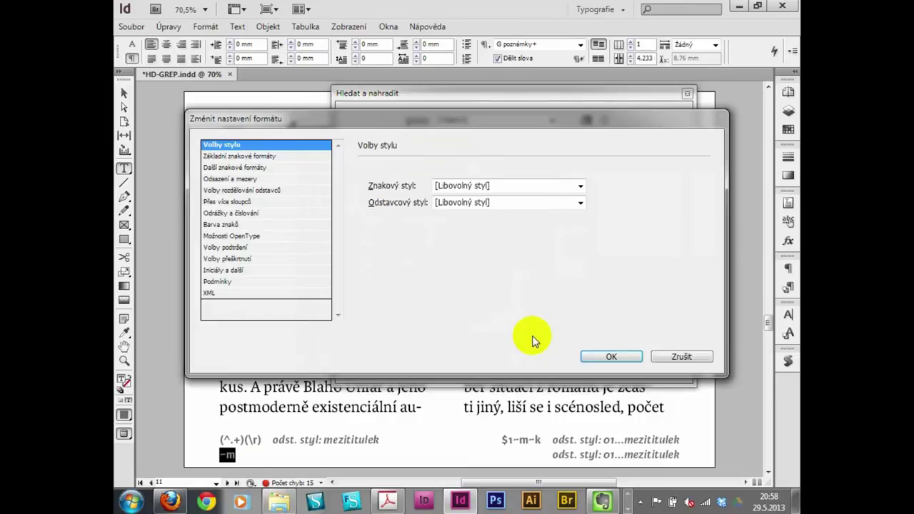
left_click(571, 205)
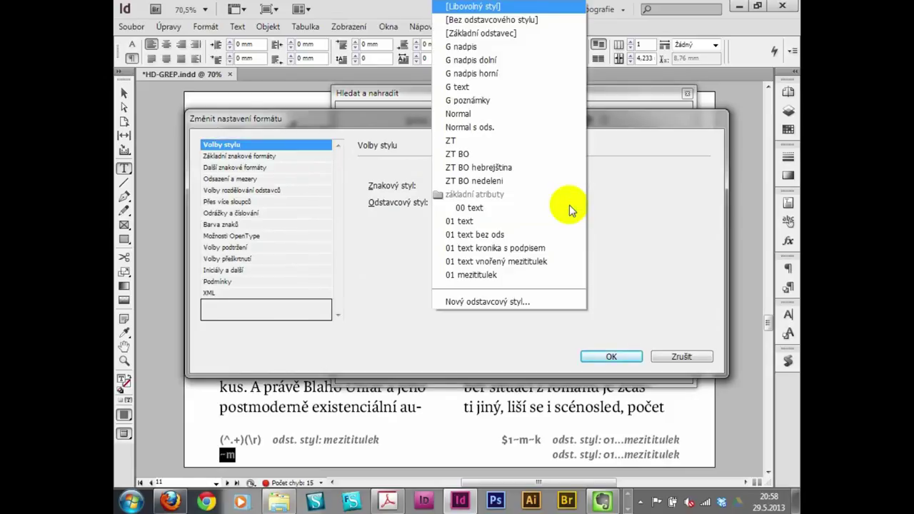
left_click(503, 276)
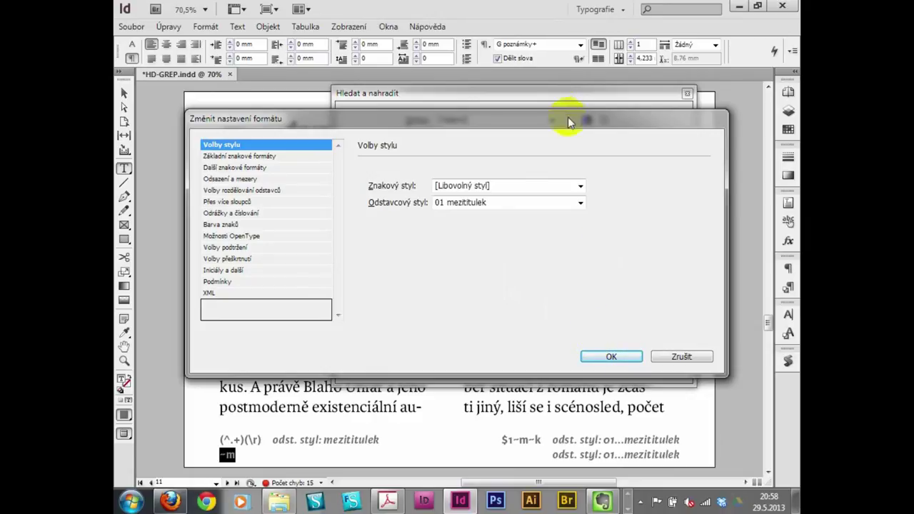
left_click(580, 203)
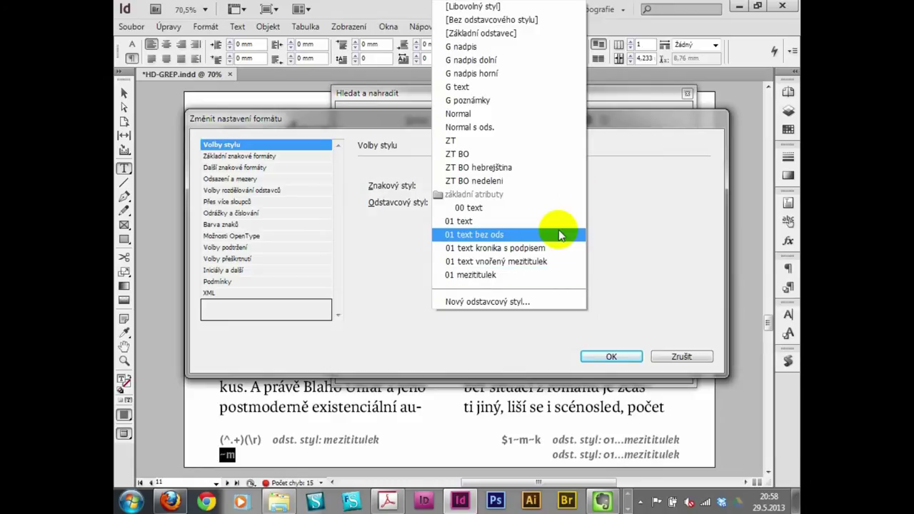
left_click(550, 262)
left_click(594, 363)
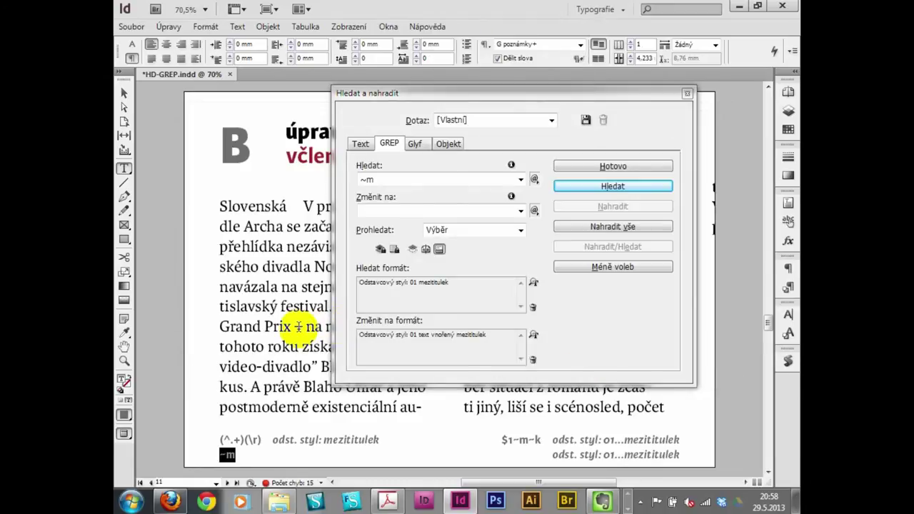
- Remove the find-format restriction, replace all ~m matches in the page 11 body text article, and close the dialog
left_click(298, 327)
left_click(568, 226)
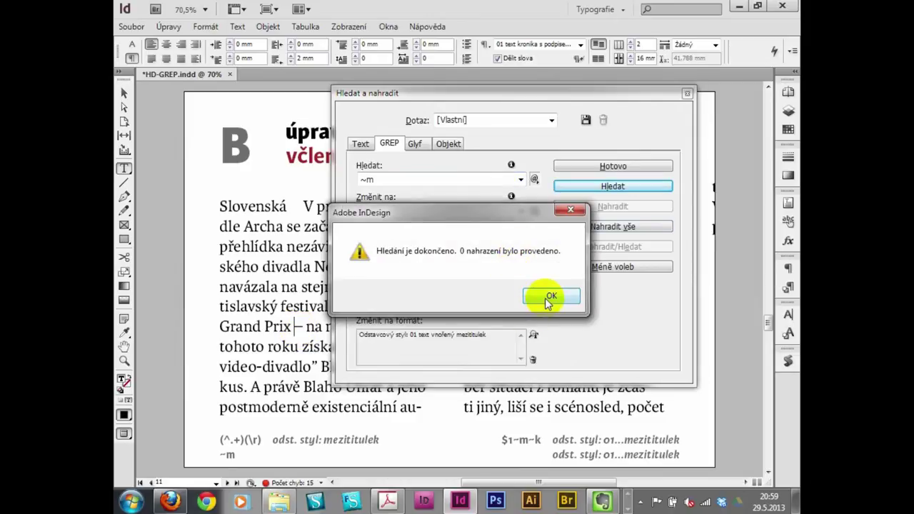
left_click(545, 298)
left_click(533, 307)
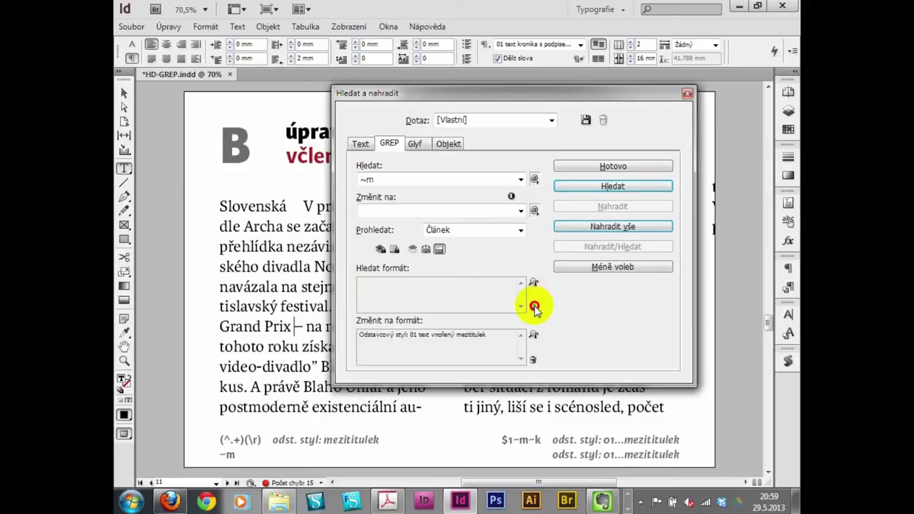
left_click(597, 229)
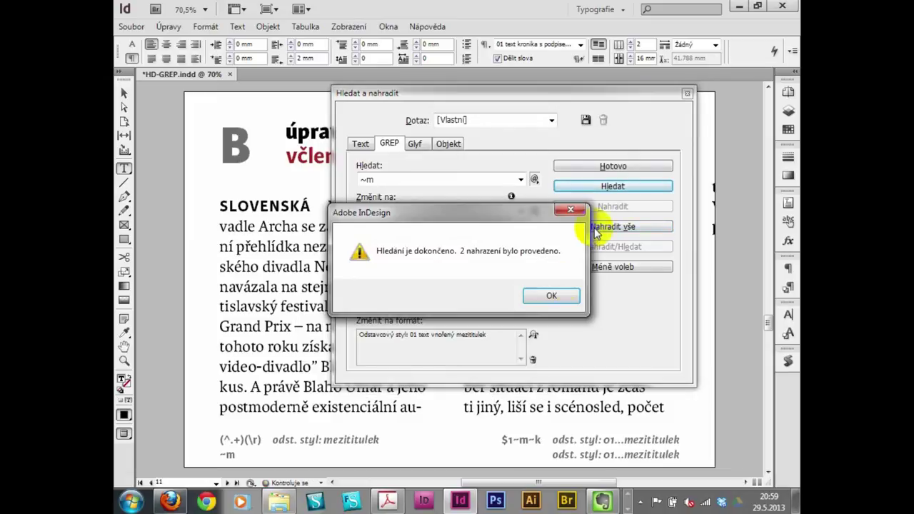
left_click(553, 297)
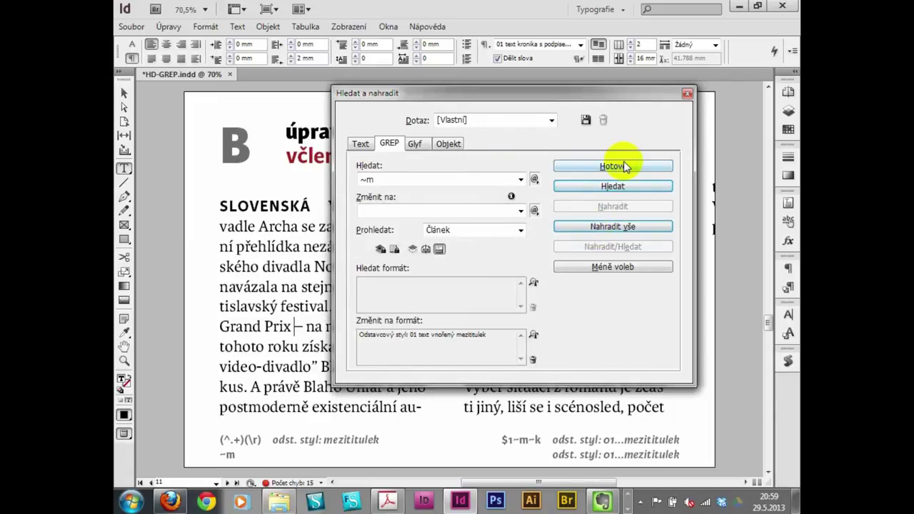
left_click(626, 166)
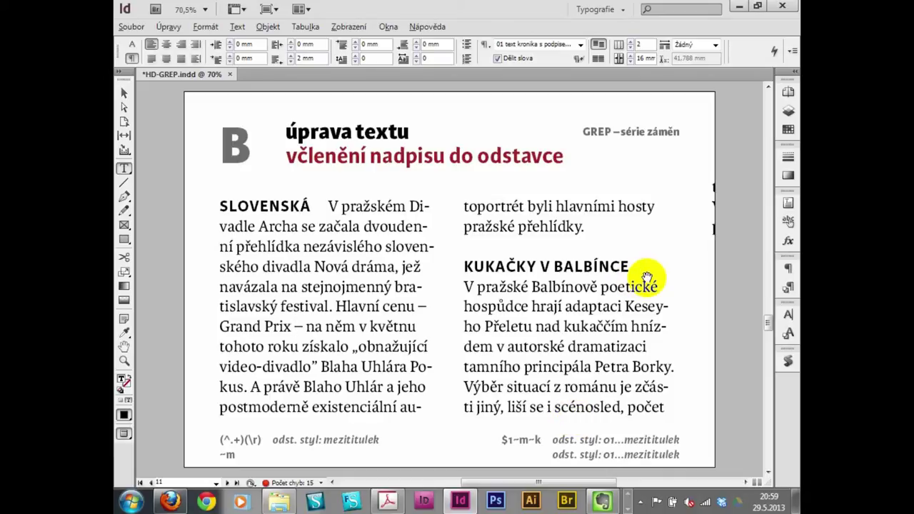
- Go to page 12 and view its Grep query manager heading
key("shift+Page_Down")
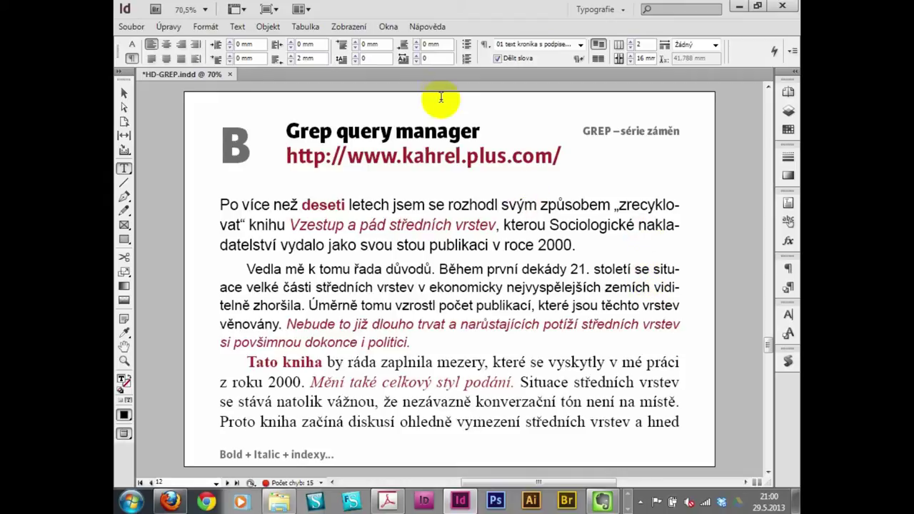
left_click_drag(427, 135, 444, 137)
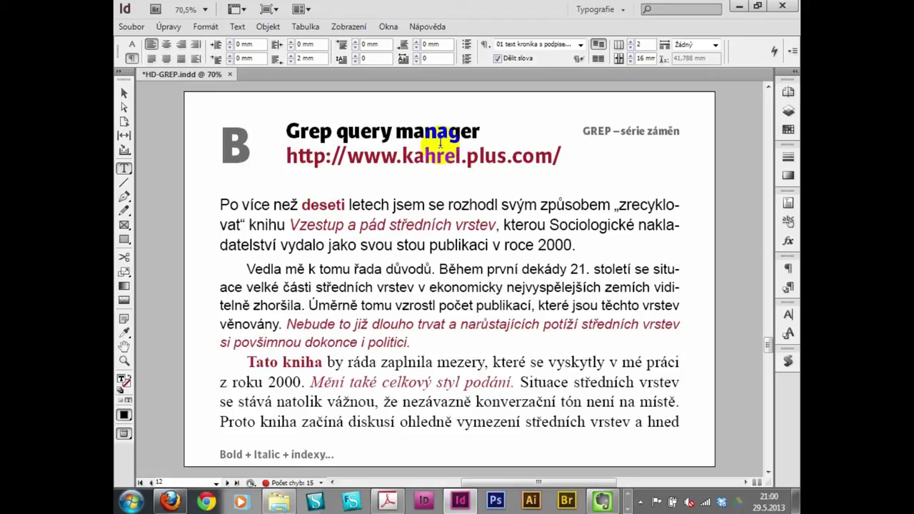
left_click_drag(440, 143, 453, 142)
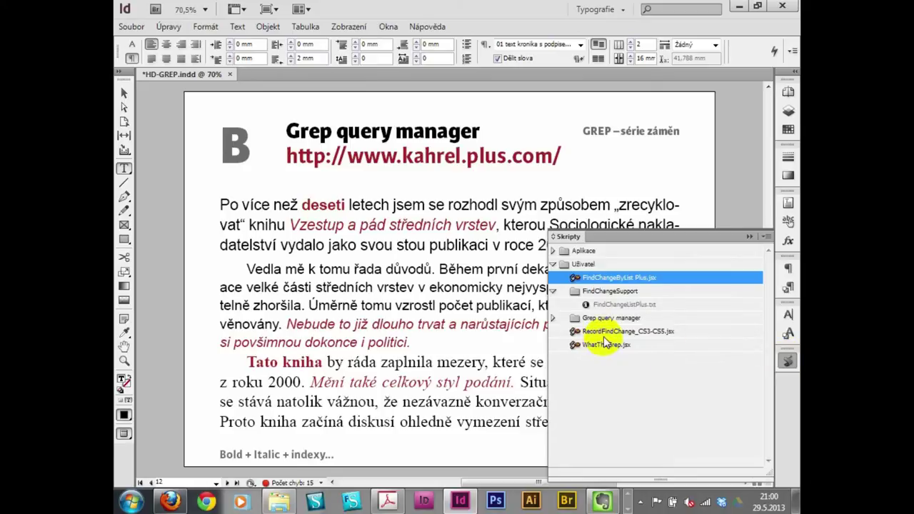
- Examine the files in the Grep query manager script folder, including grep_query_manager.jsx, and collapse the scripts list
left_click(604, 319)
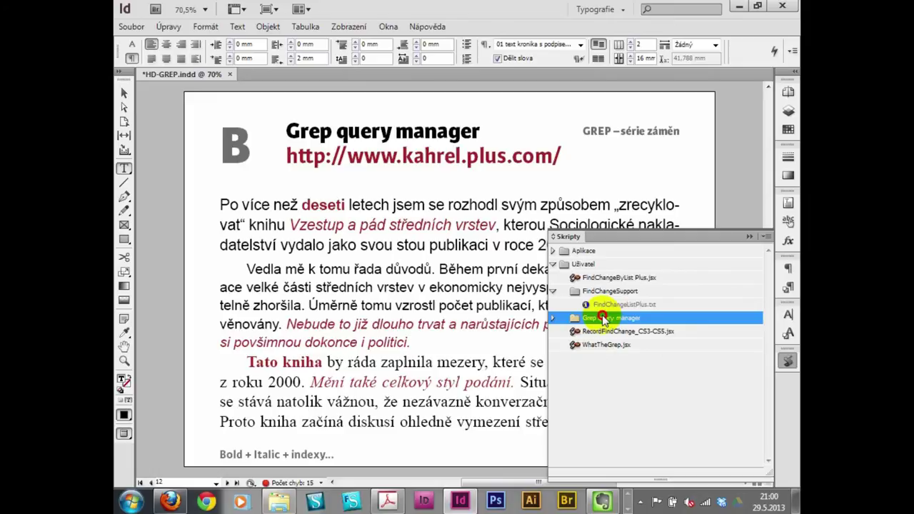
double_click(604, 319)
left_click(609, 441)
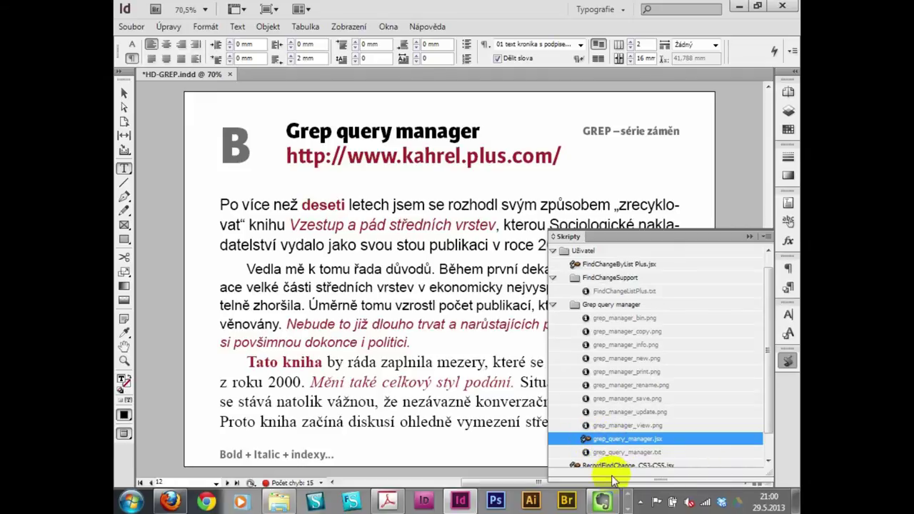
left_click(619, 429)
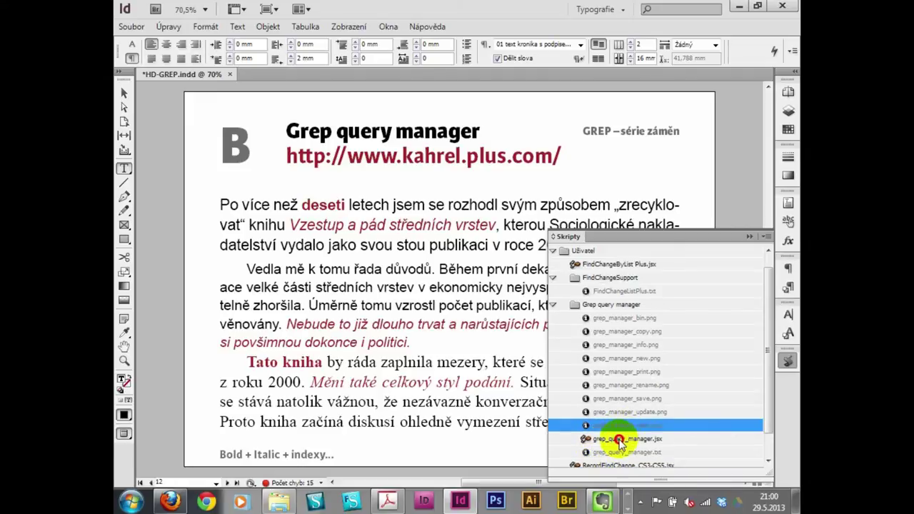
left_click(619, 440)
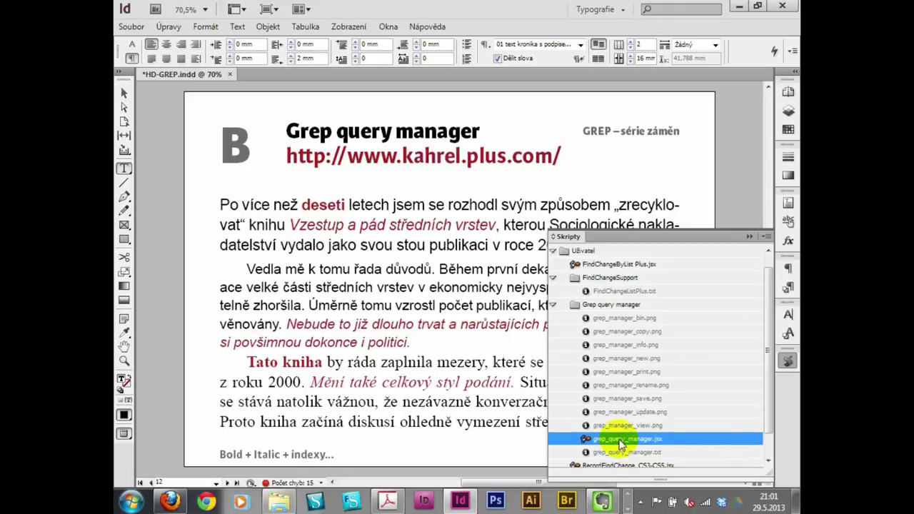
left_click(626, 343)
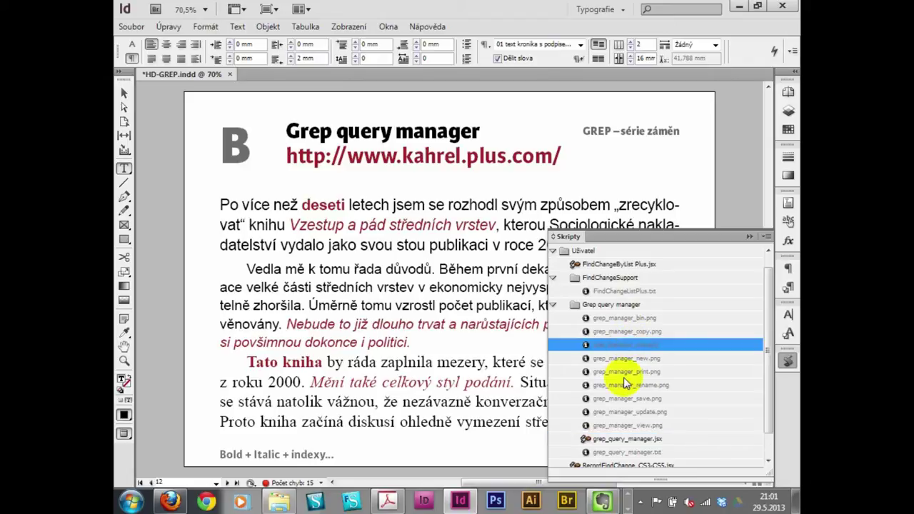
left_click(462, 334)
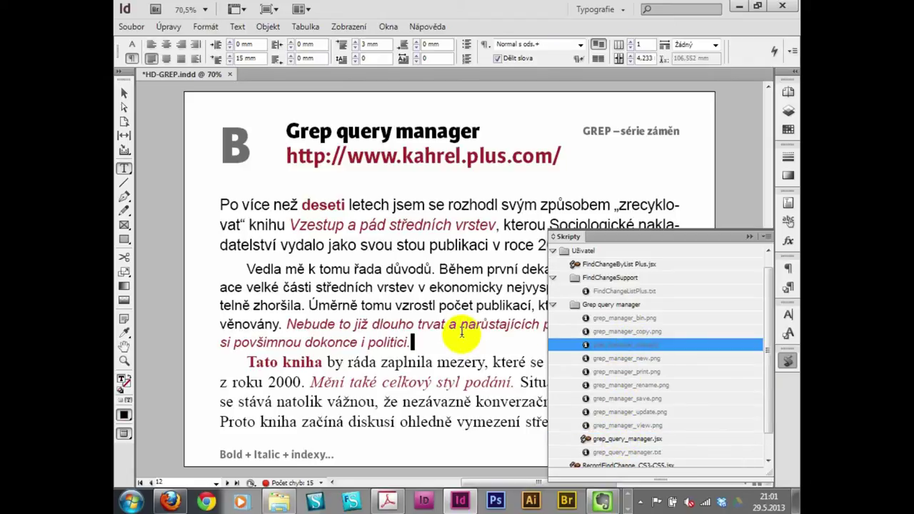
left_click(749, 236)
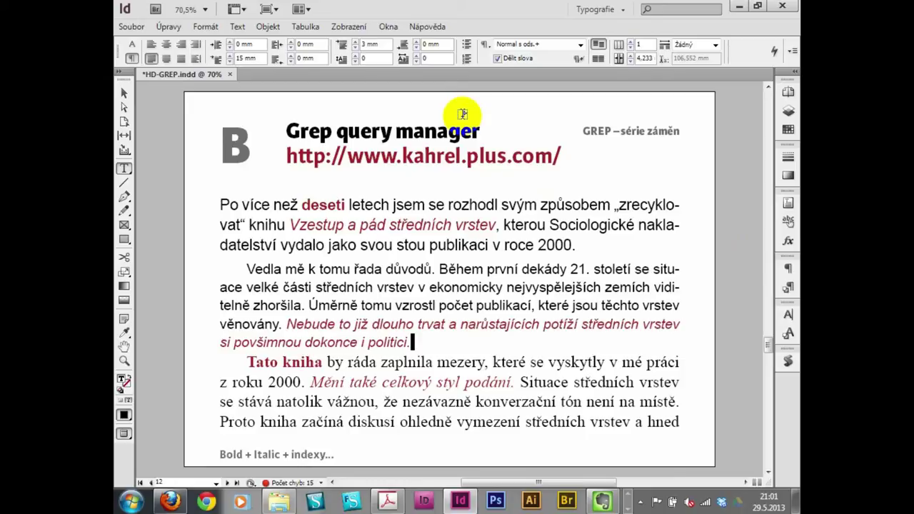
- Check the list of saved queries in the find-and-replace dialog and close it without choosing any
key("ctrl+f")
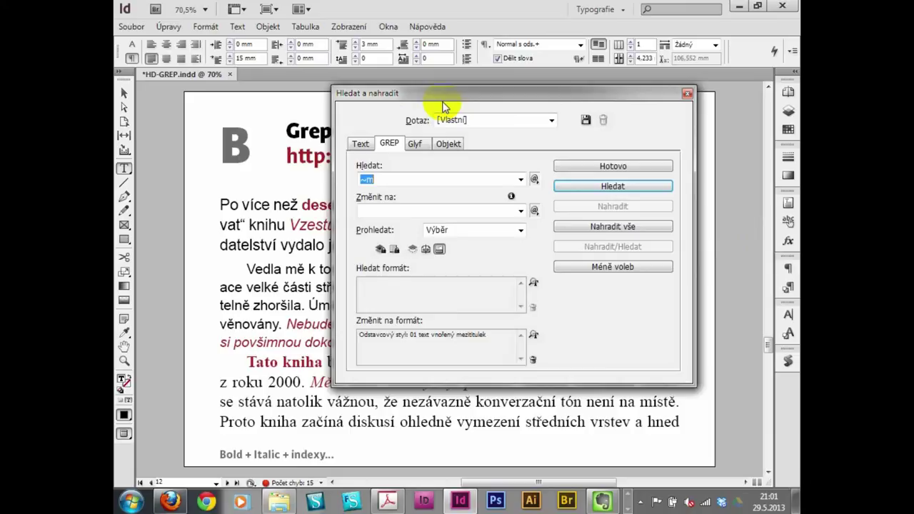
left_click(416, 180)
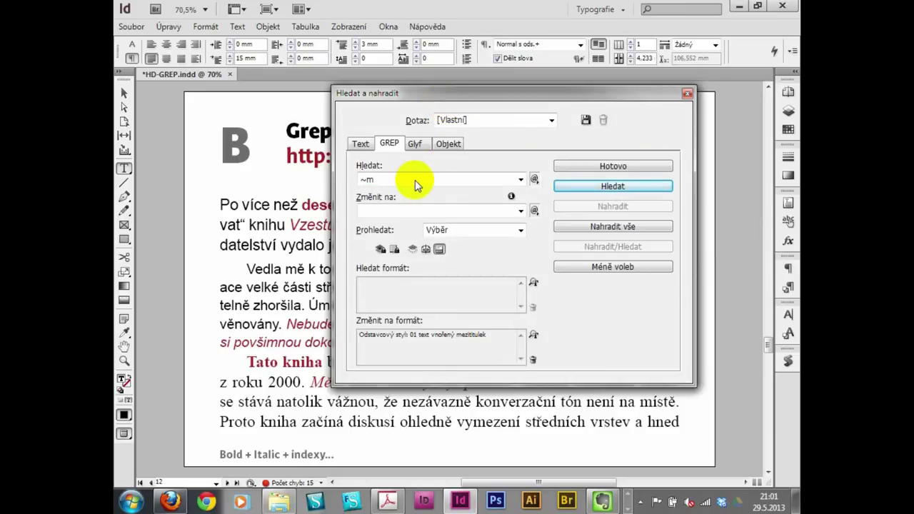
left_click(549, 121)
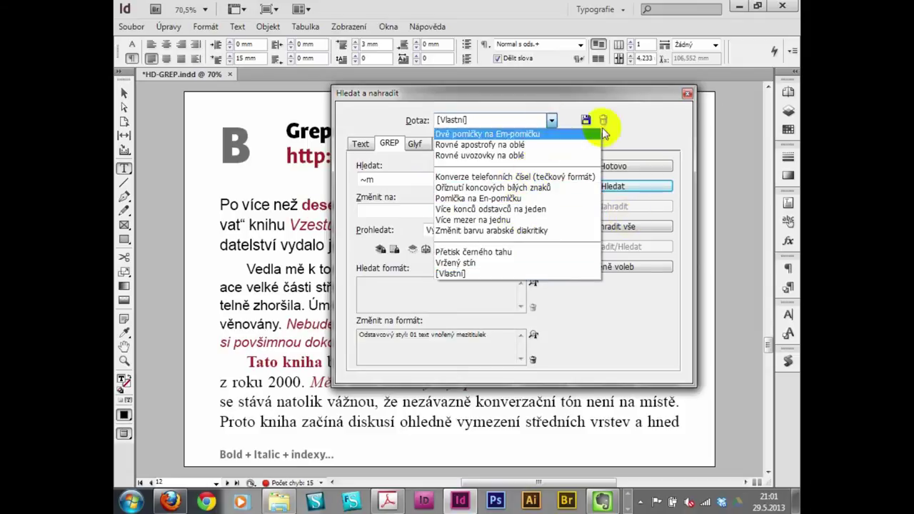
left_click(688, 94)
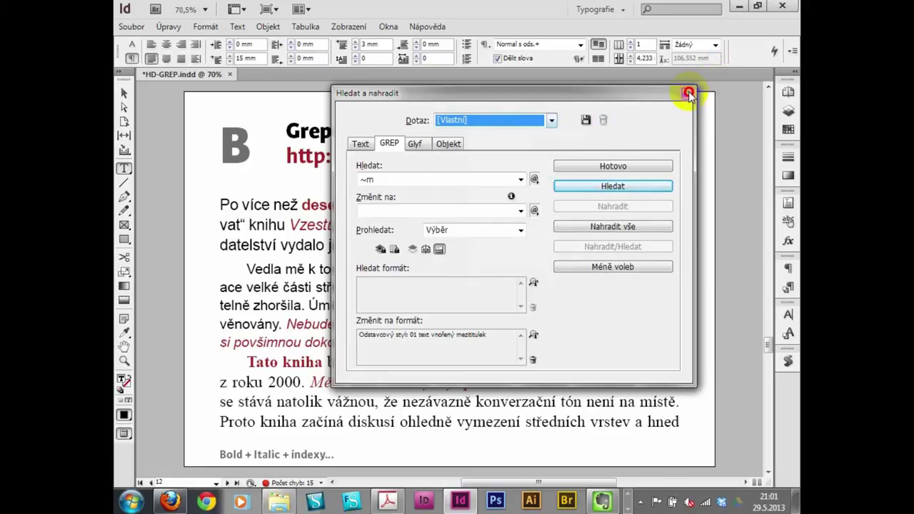
left_click(688, 94)
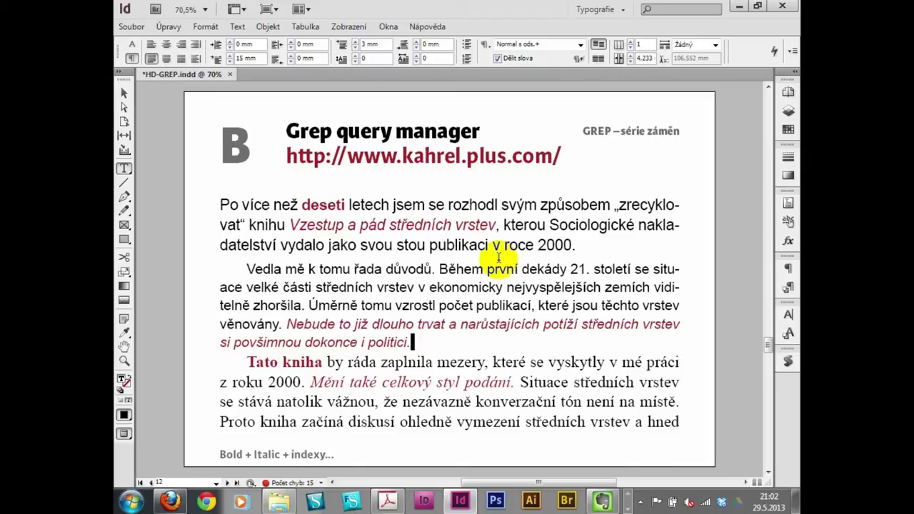
- Go to page 13 and place the text cursor in the upper verse 19 paragraph
left_click(490, 156)
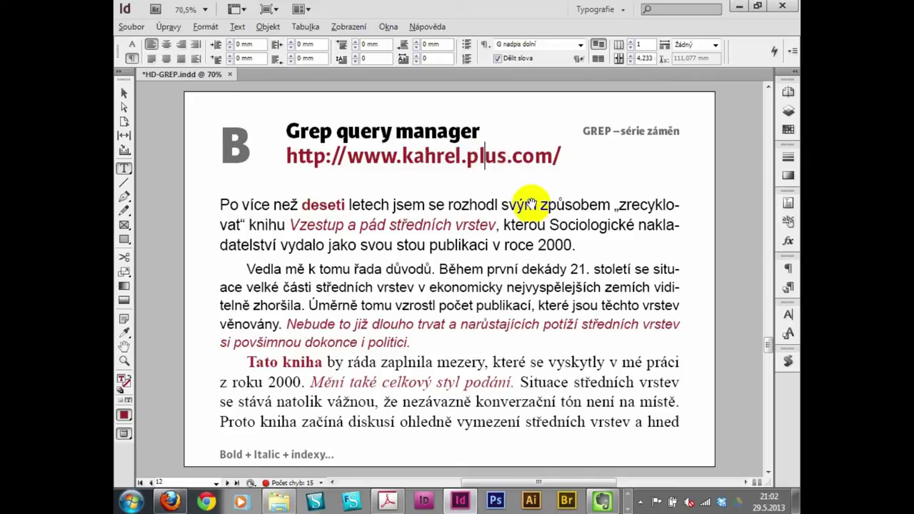
key("shift+Page_Down")
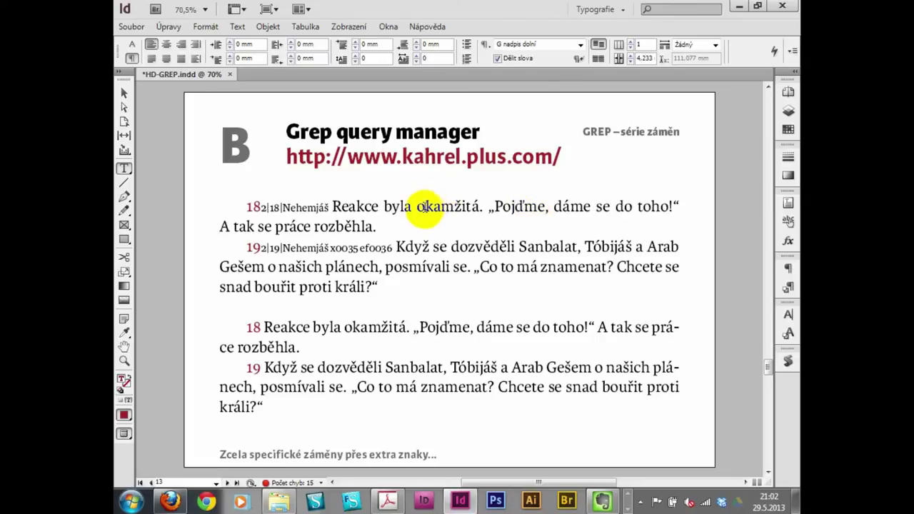
left_click(413, 247)
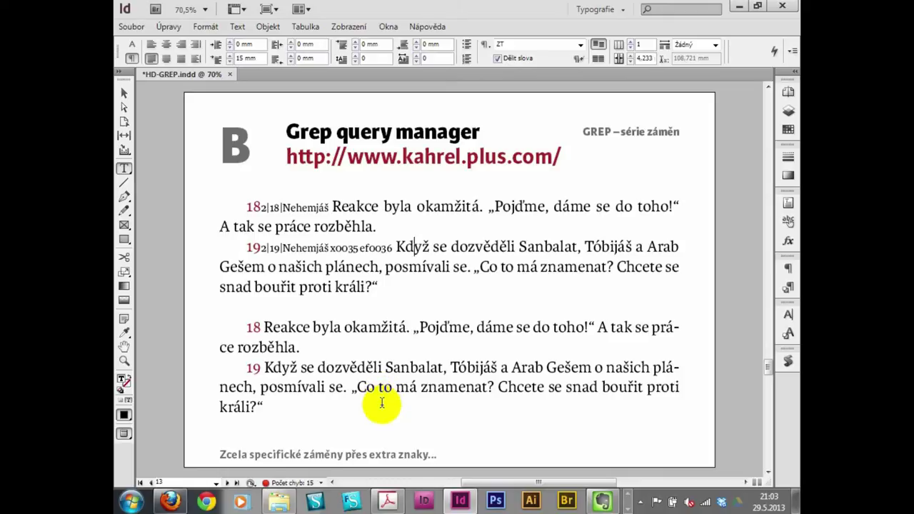
- Go to page 14, activate the Selection tool and switch from preview to the normal view with guides and hidden characters
key("shift+Page_Down")
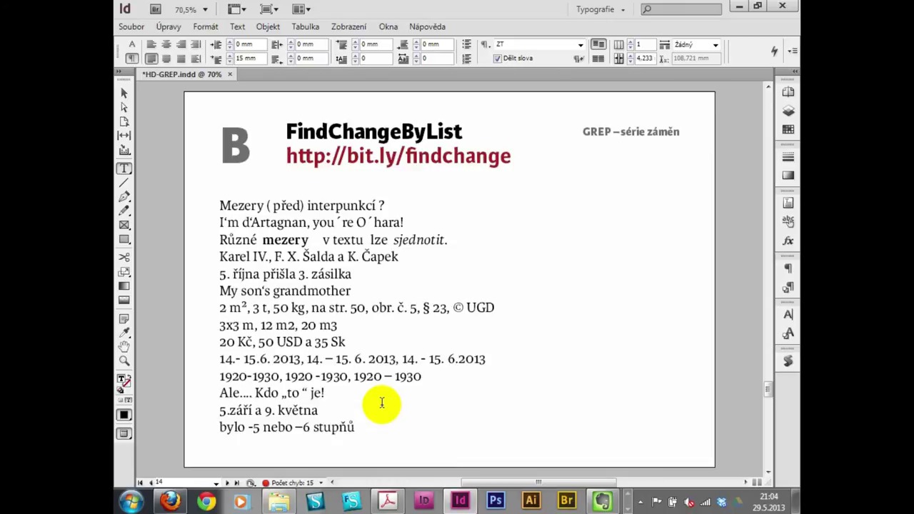
key("v")
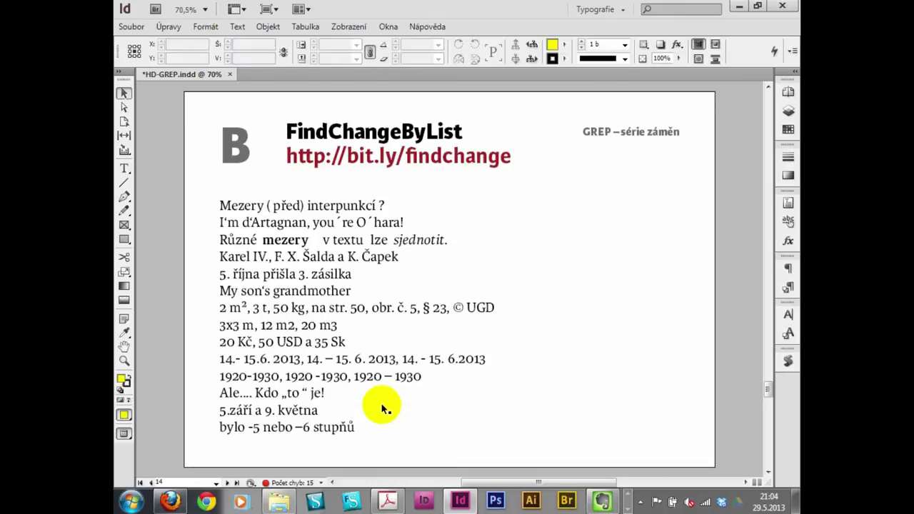
key("w")
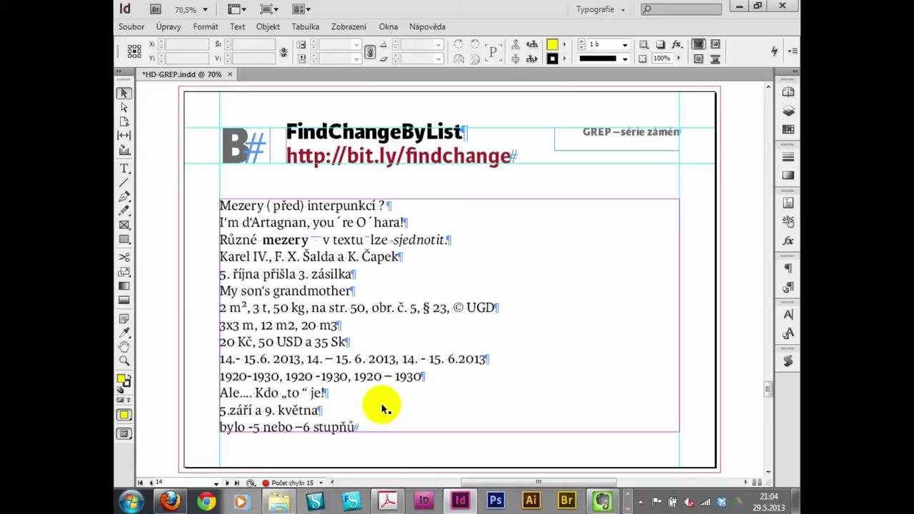
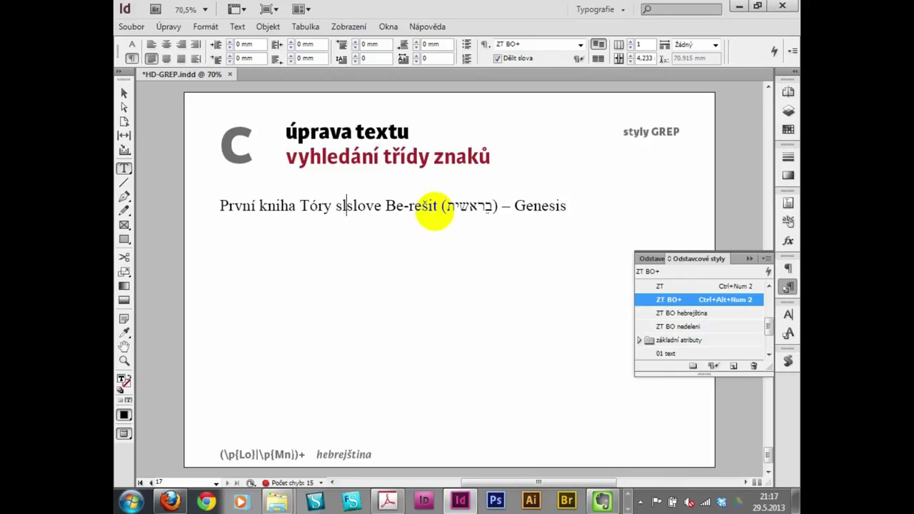
- Complete the duplicate word "slove" after "Tóry" and open the GREP find-and-replace dialog, placed below the sentence
type("ove")
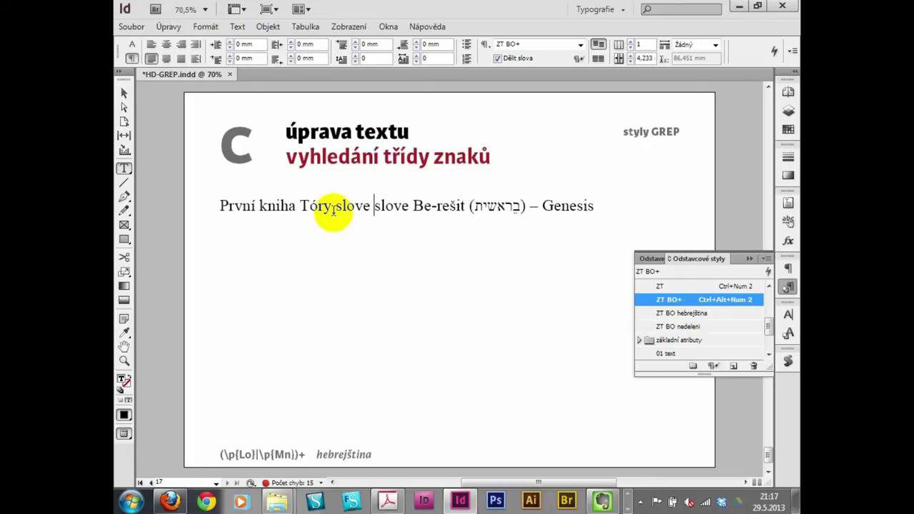
key("ctrl+f")
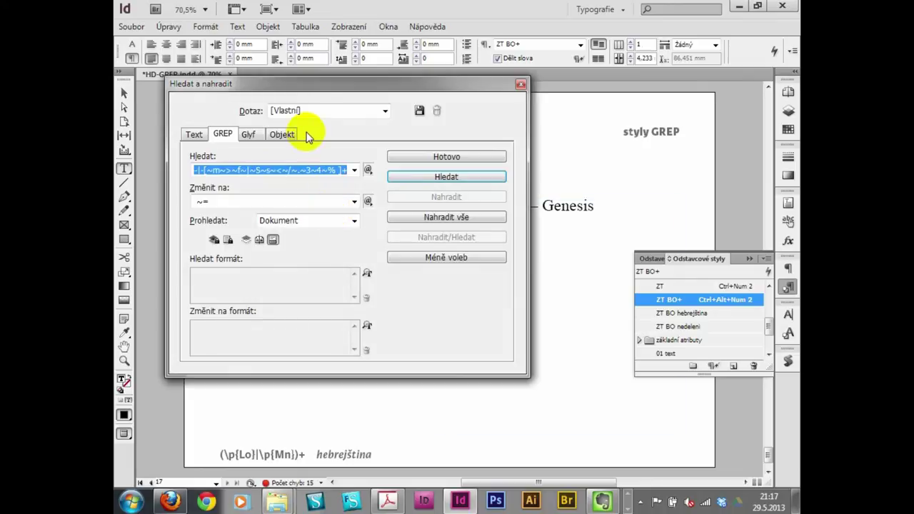
left_click_drag(302, 86, 276, 245)
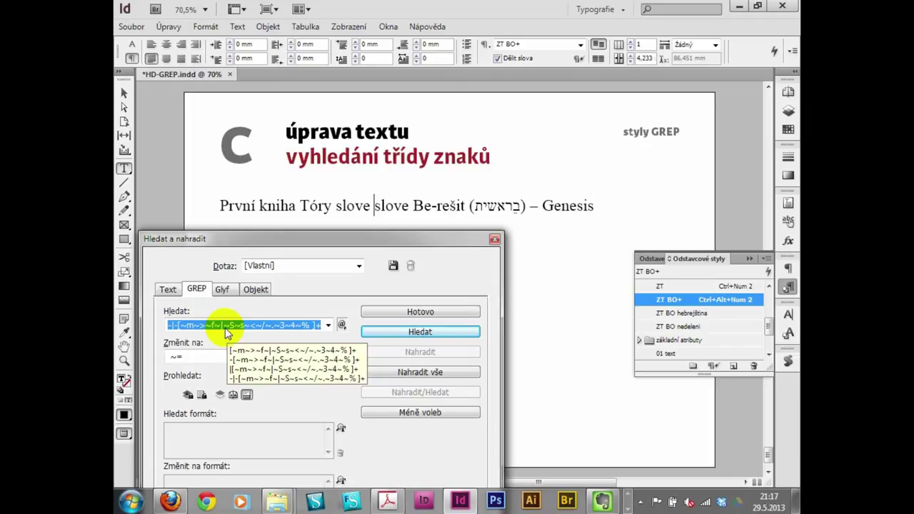
- Clear the old GREP expression and its replacement text from the find-and-replace dialog
key("BackSpace")
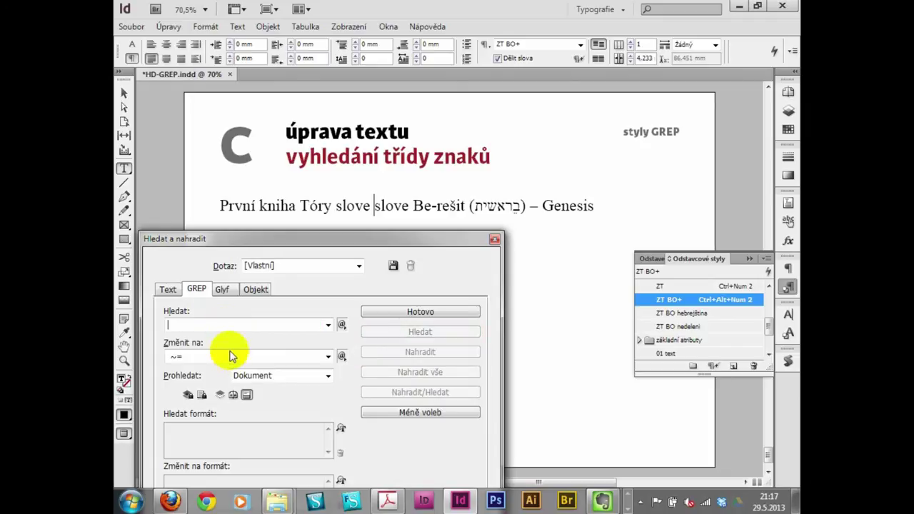
left_click(230, 356)
key("BackSpace")
key("BackSpace")
- Search the document for an immediately repeated word with the GREP expression (\w+) \1
left_click(219, 327)
type("\\w")
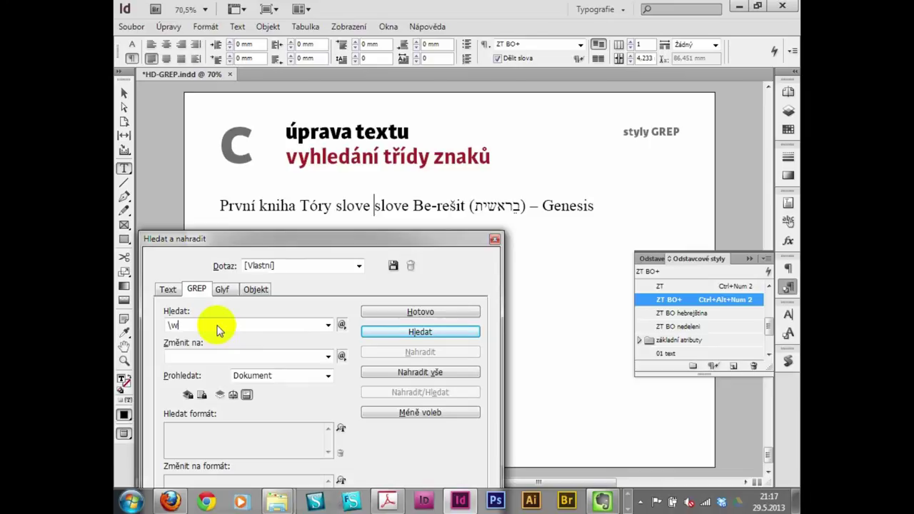
type("+")
key("Home")
type("(")
key("End")
type(")")
key("Left")
key("Left")
key("Right")
key("Right")
type("\\1")
left_click(391, 332)
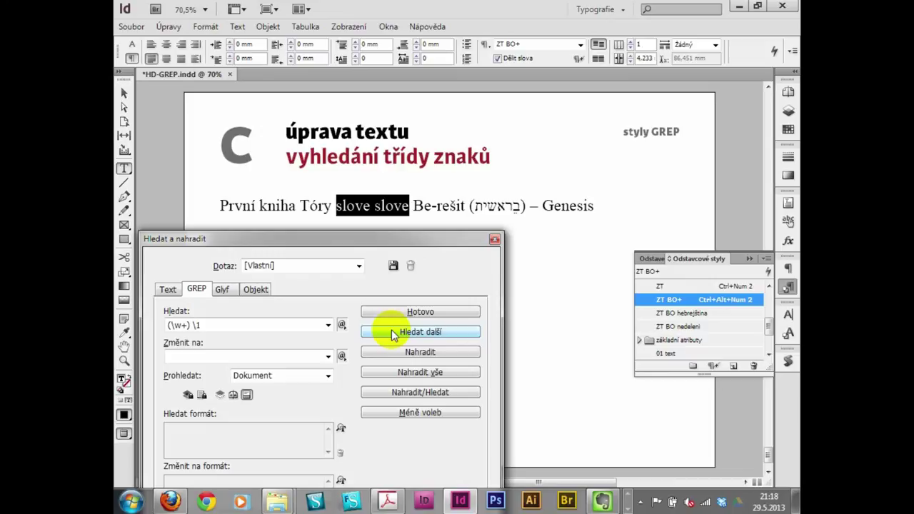